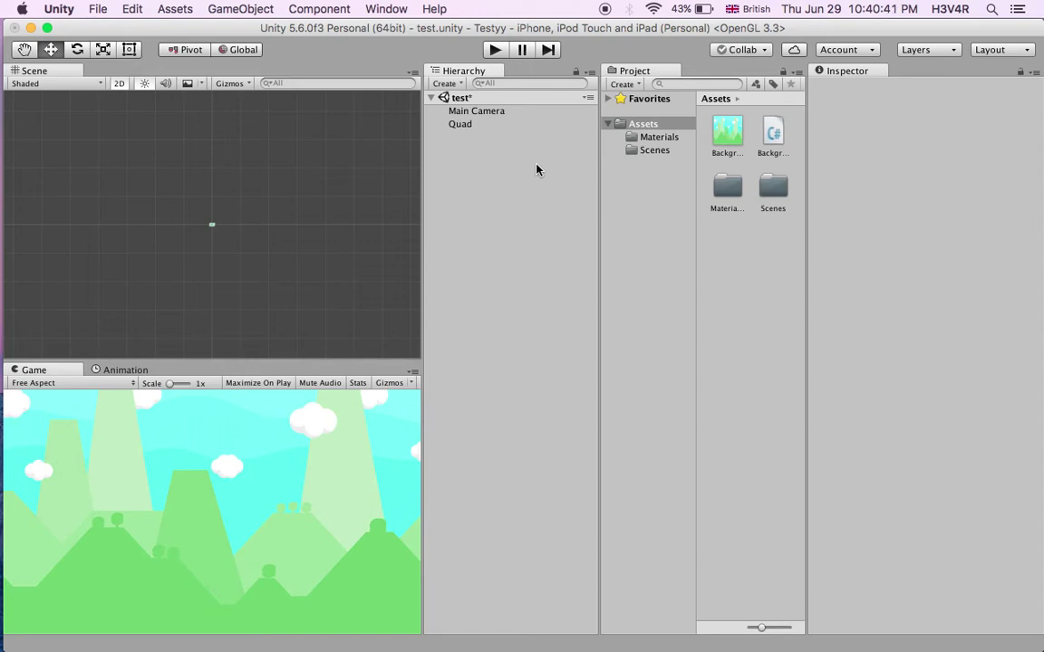
# Preview the scene, then add a UI Panel, with its Canvas, to the Hierarchy.
pyautogui.click(495, 50)
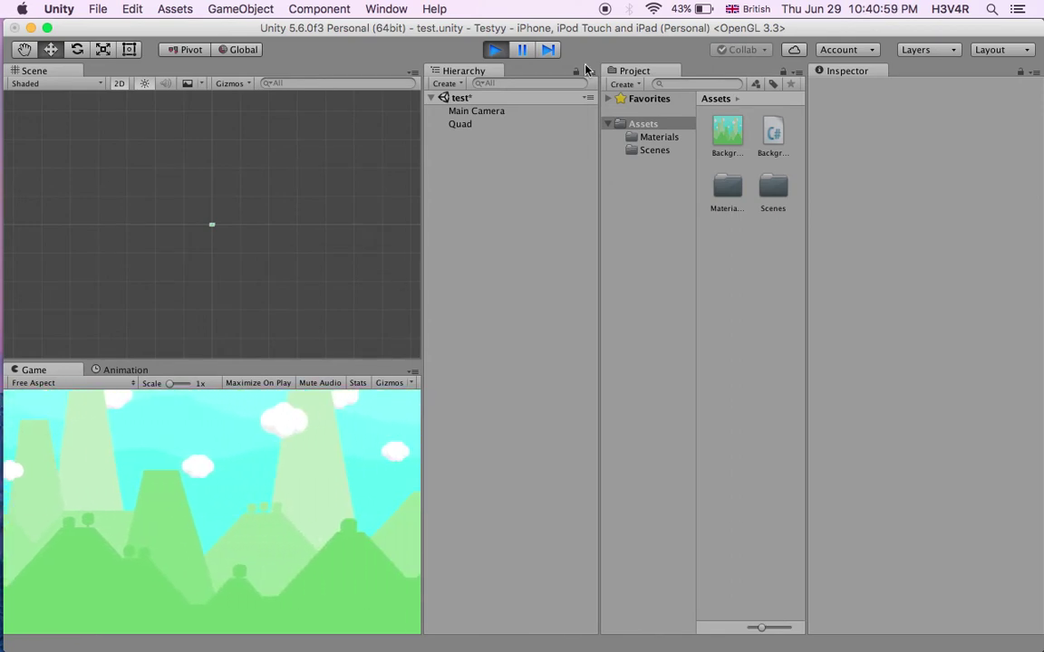
pyautogui.click(492, 54)
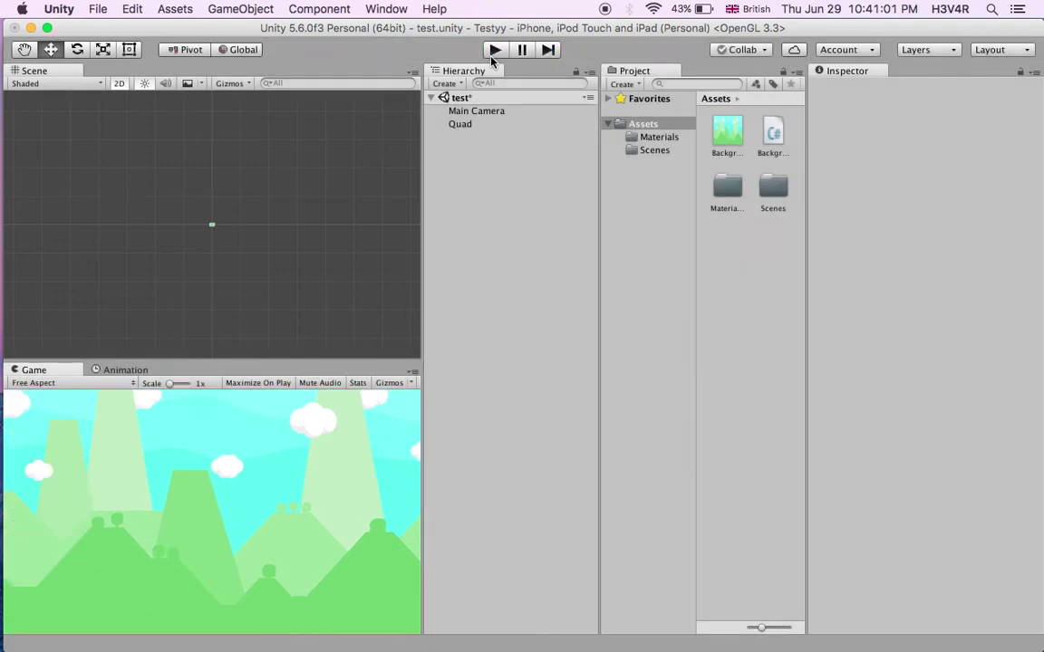
pyautogui.rightClick(487, 155)
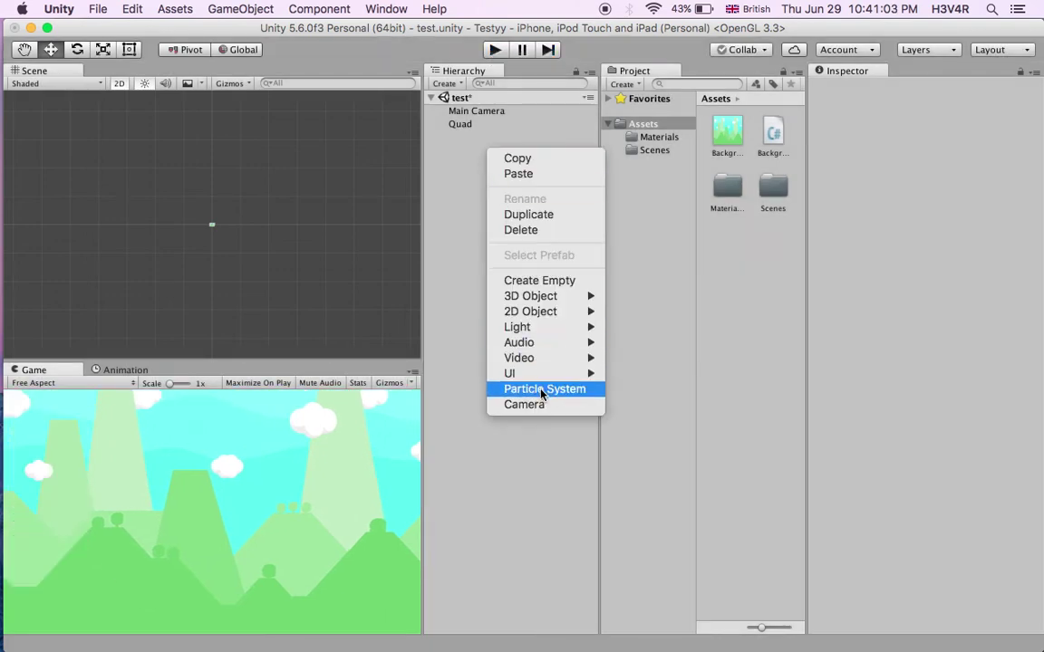
pyautogui.moveTo(542, 379)
pyautogui.click(662, 529)
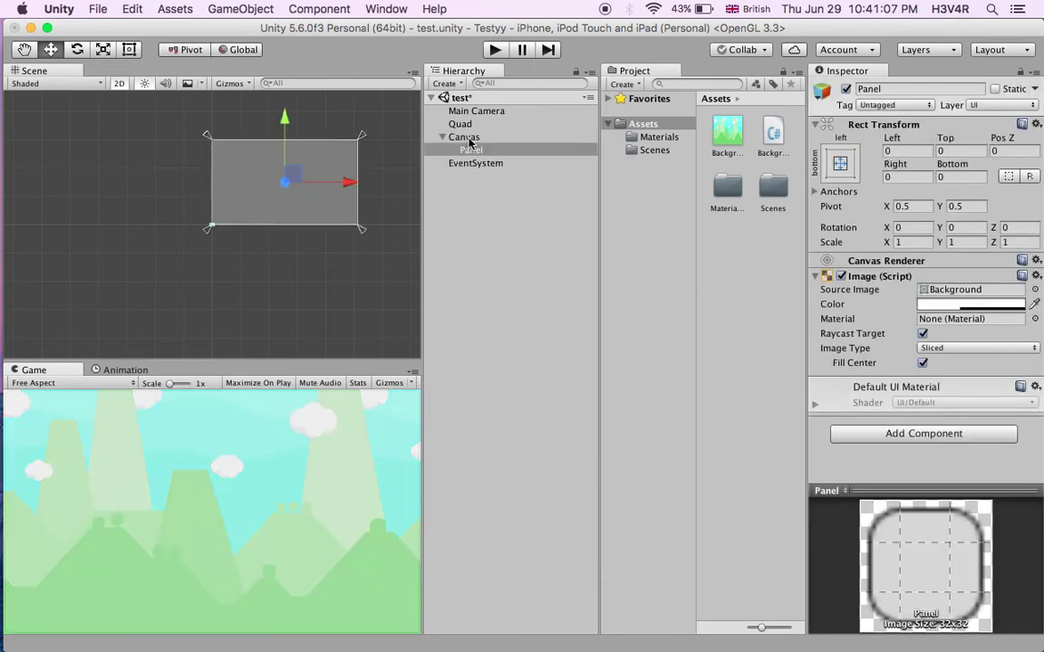
pyautogui.click(467, 138)
pyautogui.click(471, 150)
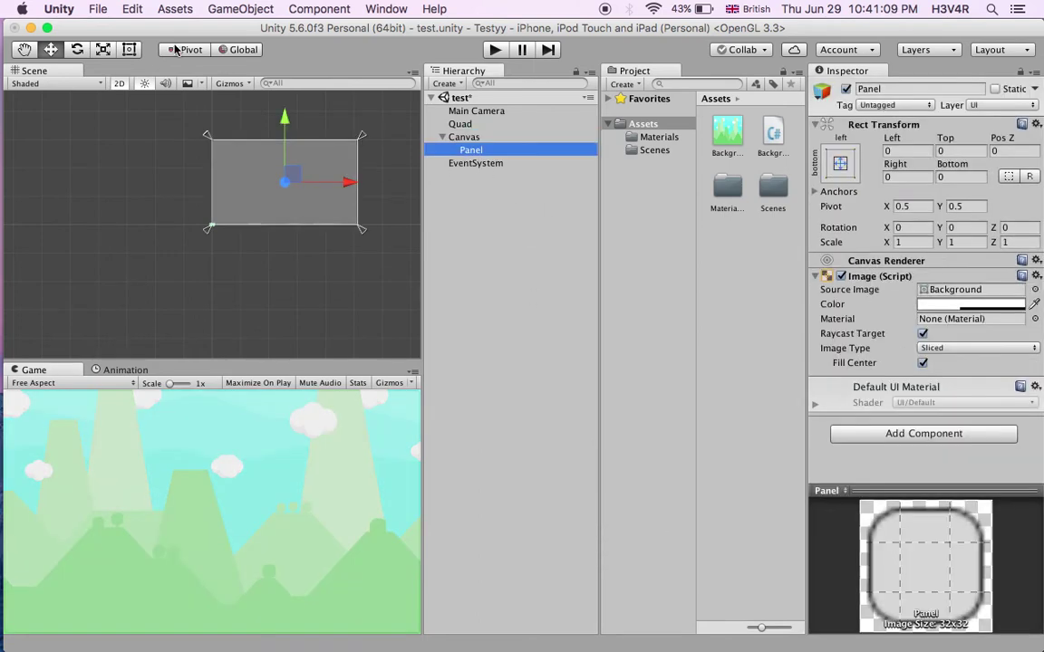
# Shrink the panel to a centred box and raise its colour alpha to 192.
pyautogui.click(136, 51)
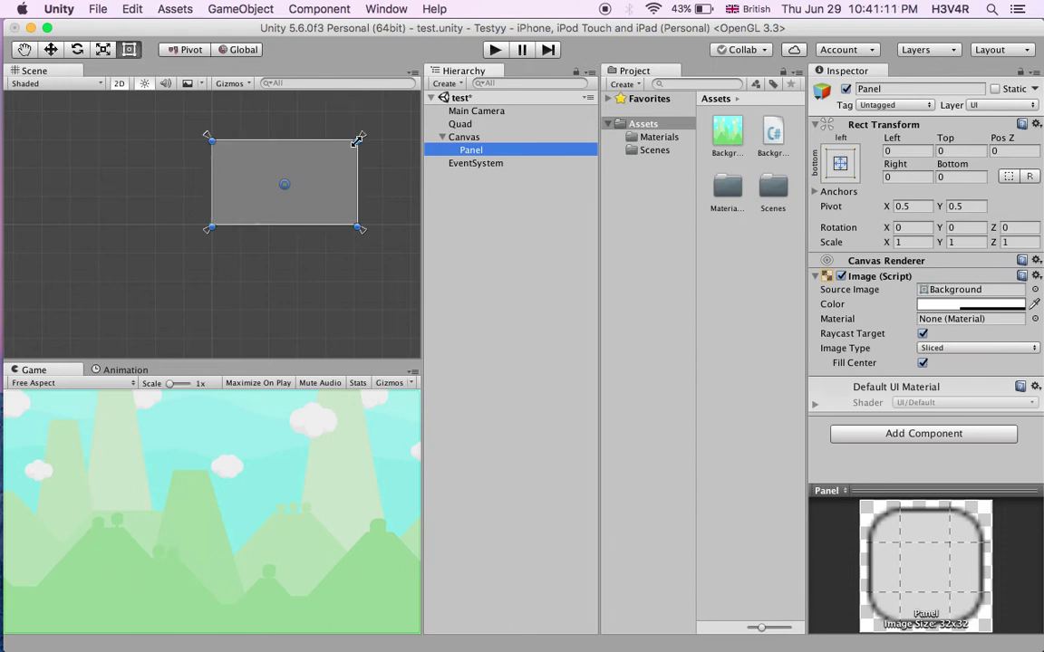
pyautogui.moveTo(358, 141); pyautogui.dragTo(315, 192)
pyautogui.click(983, 303)
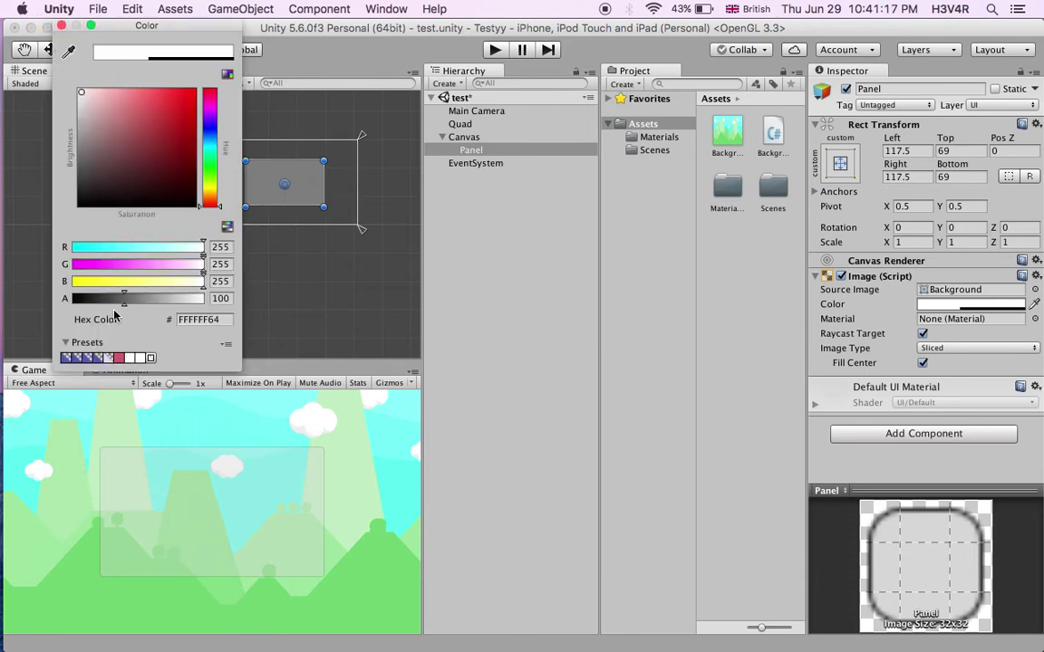
pyautogui.moveTo(130, 302); pyautogui.dragTo(173, 308)
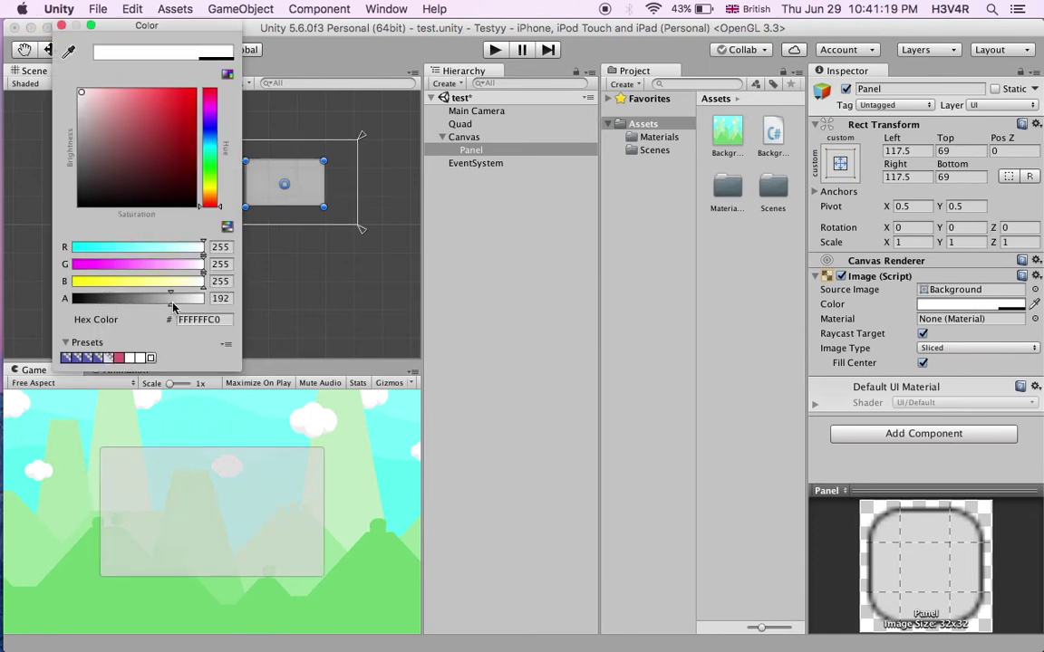
pyautogui.click(271, 250)
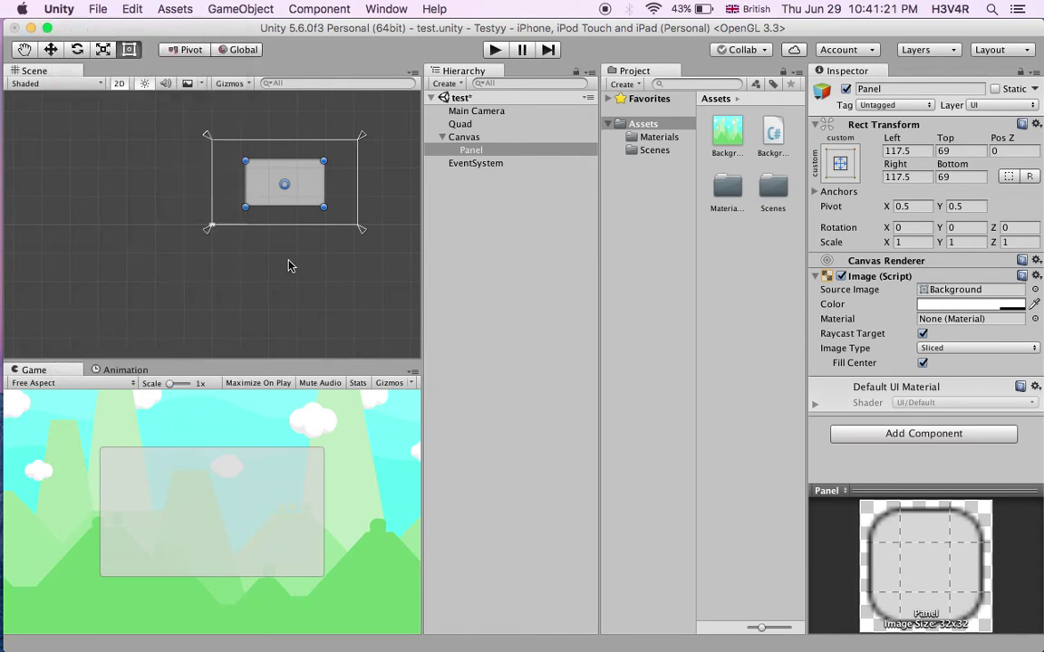
pyautogui.rightClick(490, 152)
# Add a Text child to the panel reading 'Paused'.
pyautogui.moveTo(535, 374)
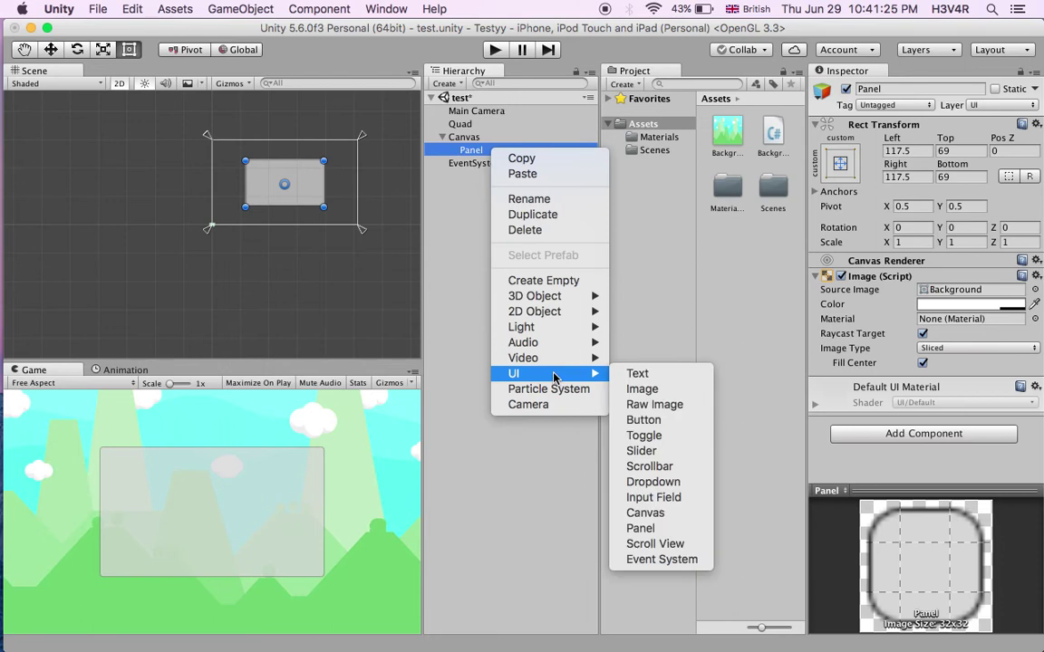
pyautogui.click(626, 373)
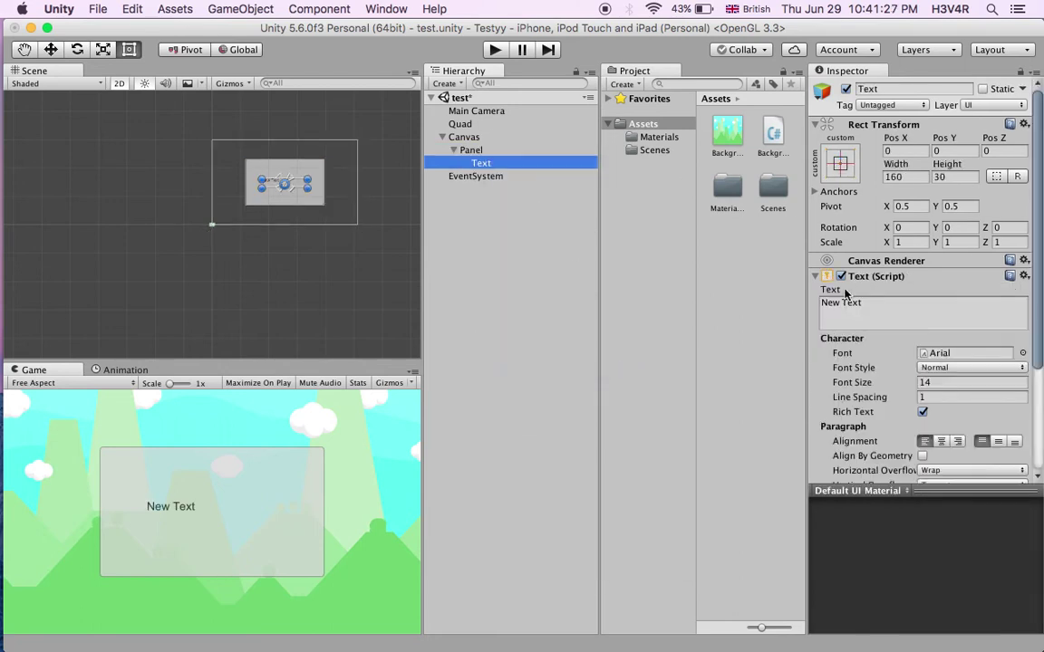
pyautogui.click(855, 309)
pyautogui.write('Pause')
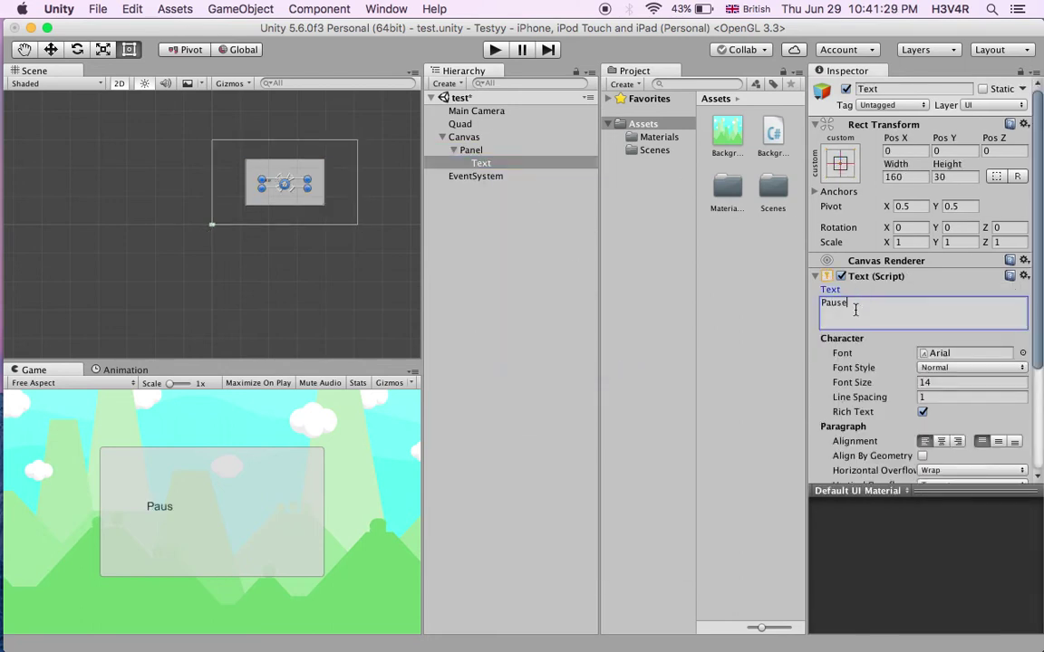
pyautogui.write('d')
# Move the Paused label up near the panel's top, to position 49, 49.
pyautogui.click(52, 49)
pyautogui.moveTo(291, 180); pyautogui.dragTo(306, 159)
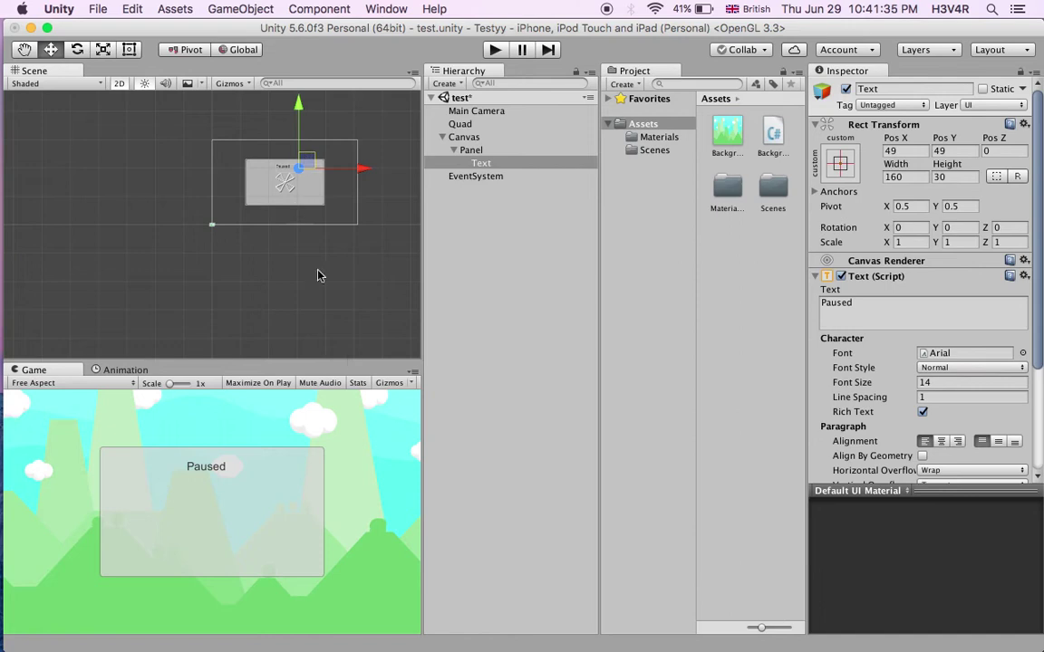
pyautogui.click(486, 149)
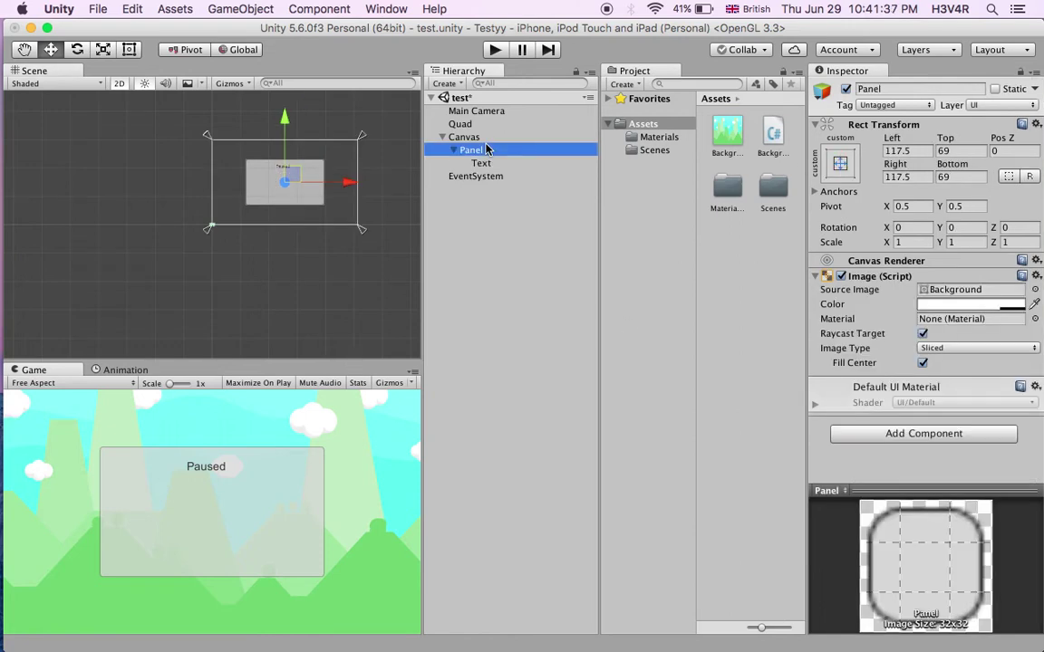
# Add a button inside the panel and name it 'Resume Button'.
pyautogui.rightClick(486, 150)
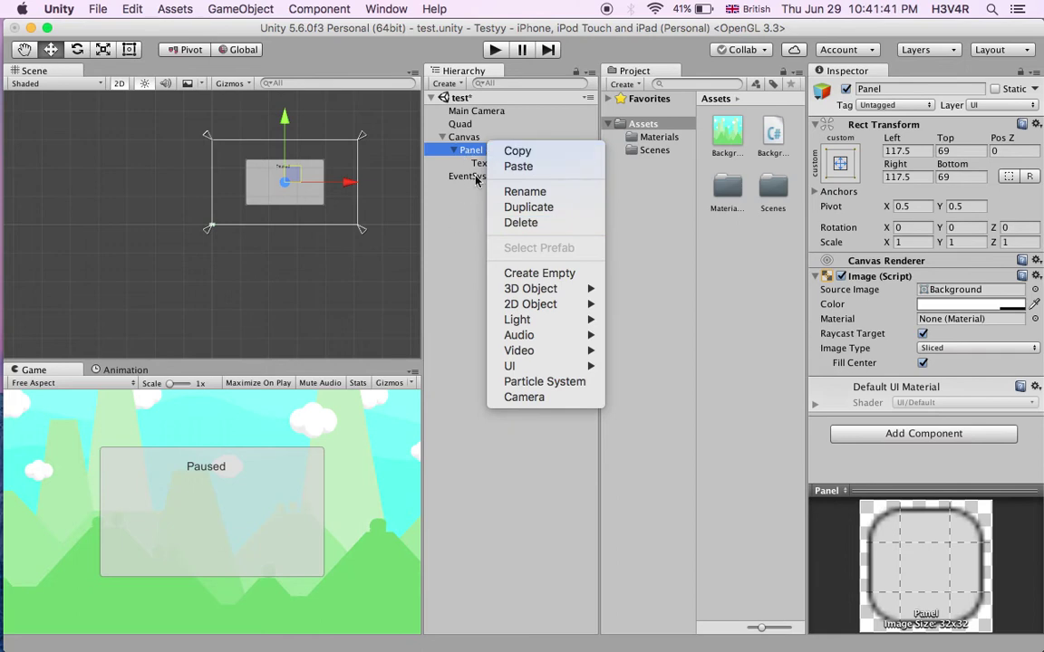
pyautogui.moveTo(569, 366)
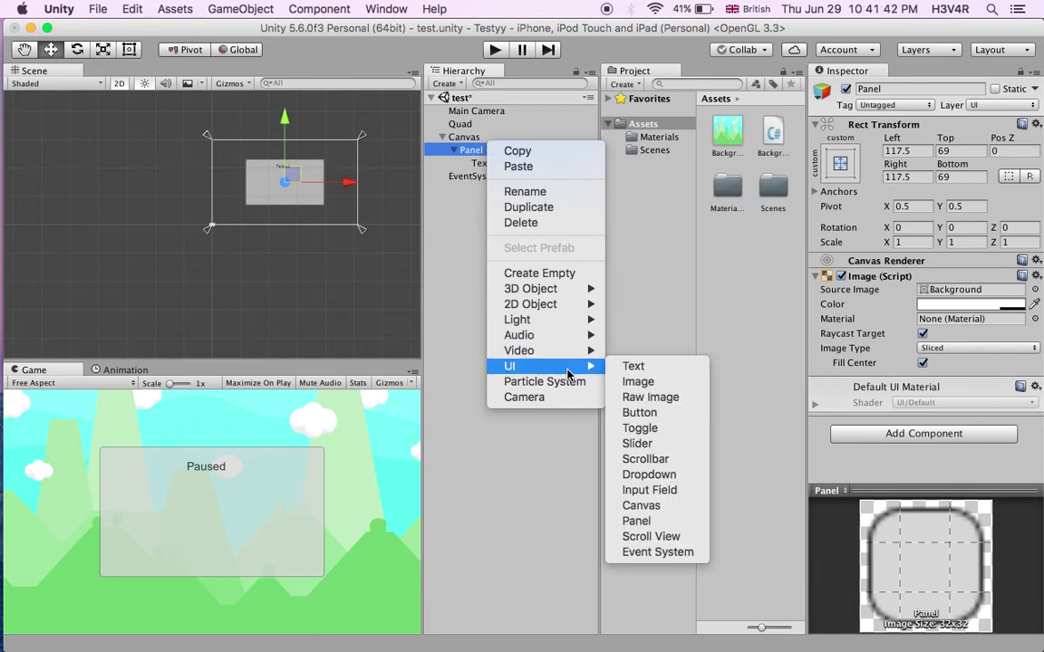
pyautogui.click(640, 413)
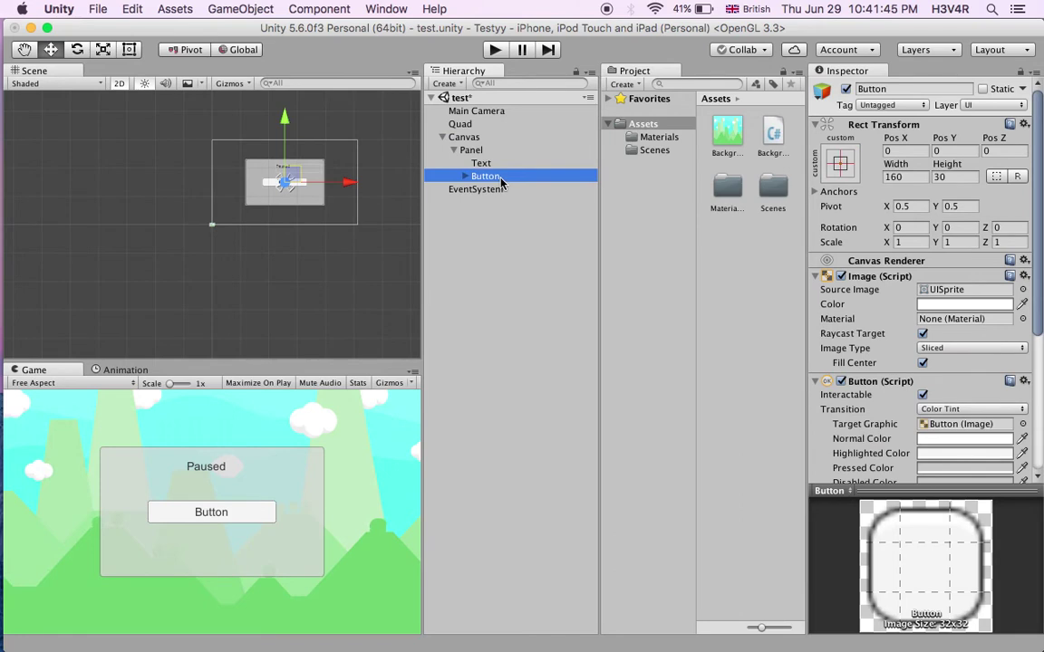
pyautogui.click(501, 177)
pyautogui.write('REsum')
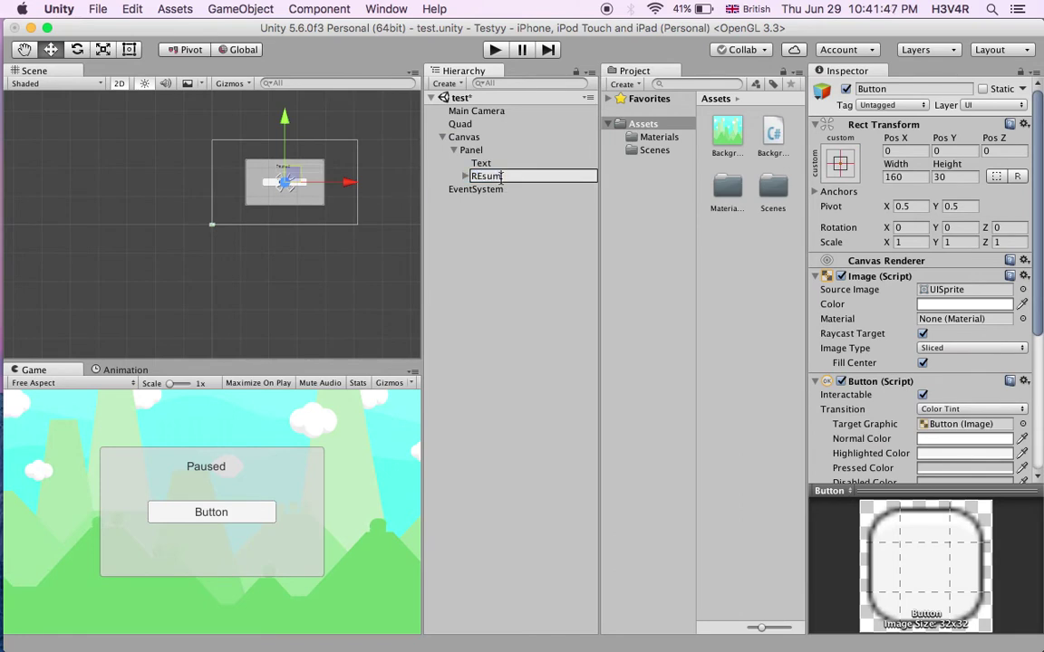
pyautogui.write('e Button')
pyautogui.click(482, 178)
pyautogui.press('BackSpace')
pyautogui.write('e')
pyautogui.press('Return')
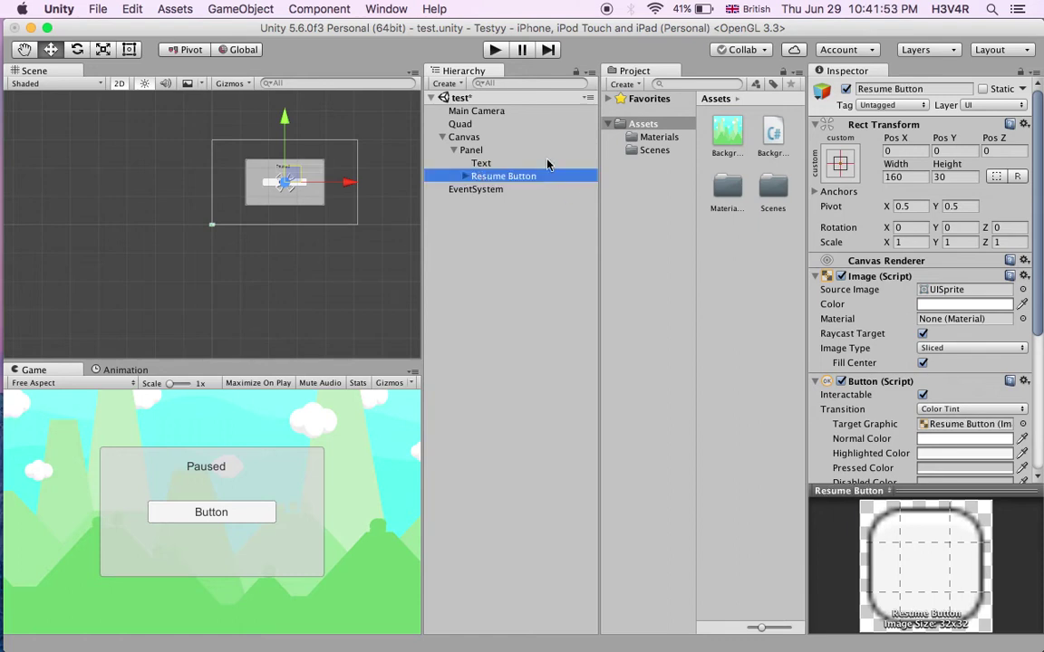
# Set the Resume Button's label text to 'Resume Game'.
pyautogui.click(465, 176)
pyautogui.click(478, 190)
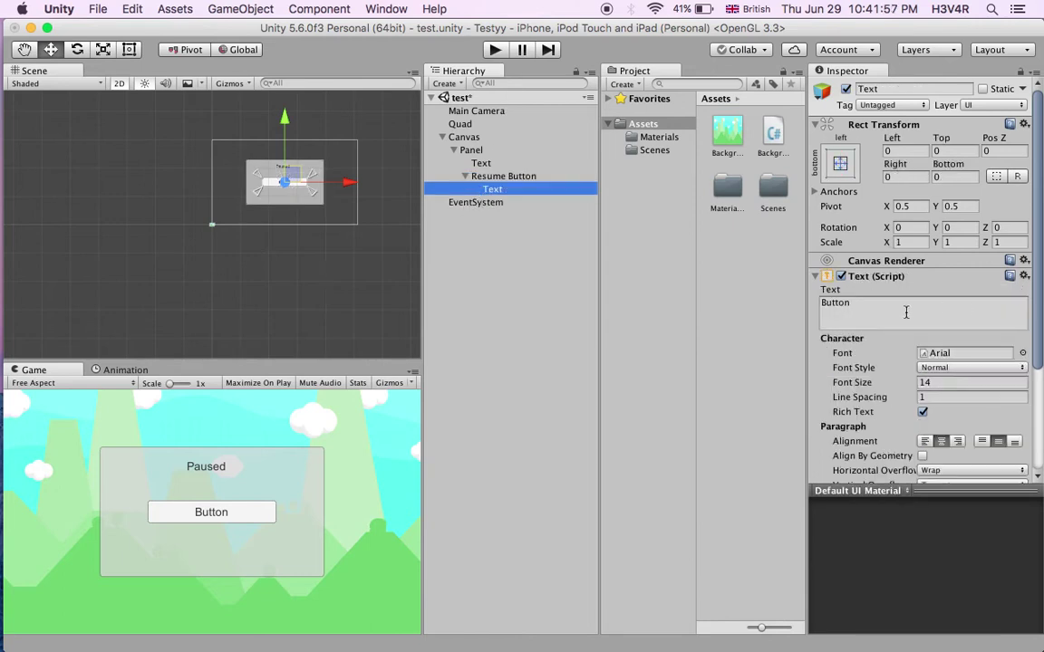
pyautogui.click(894, 310)
pyautogui.write('REsume')
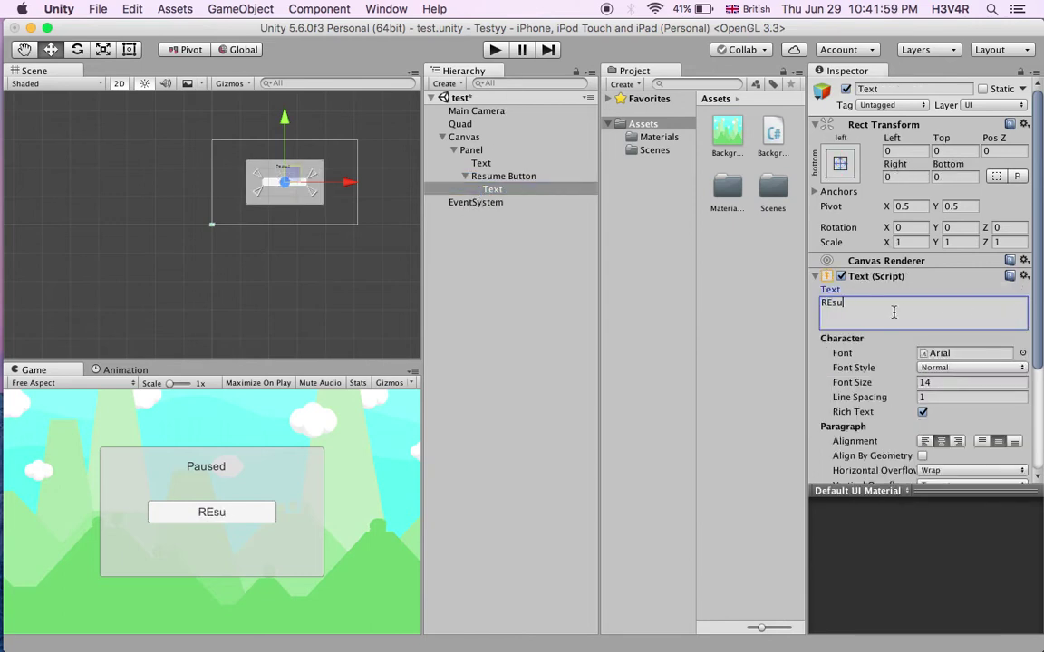
pyautogui.press('BackSpace')
pyautogui.press('BackSpace')
pyautogui.press('BackSpace')
pyautogui.press('BackSpace')
pyautogui.press('BackSpace')
pyautogui.write('esume Game')
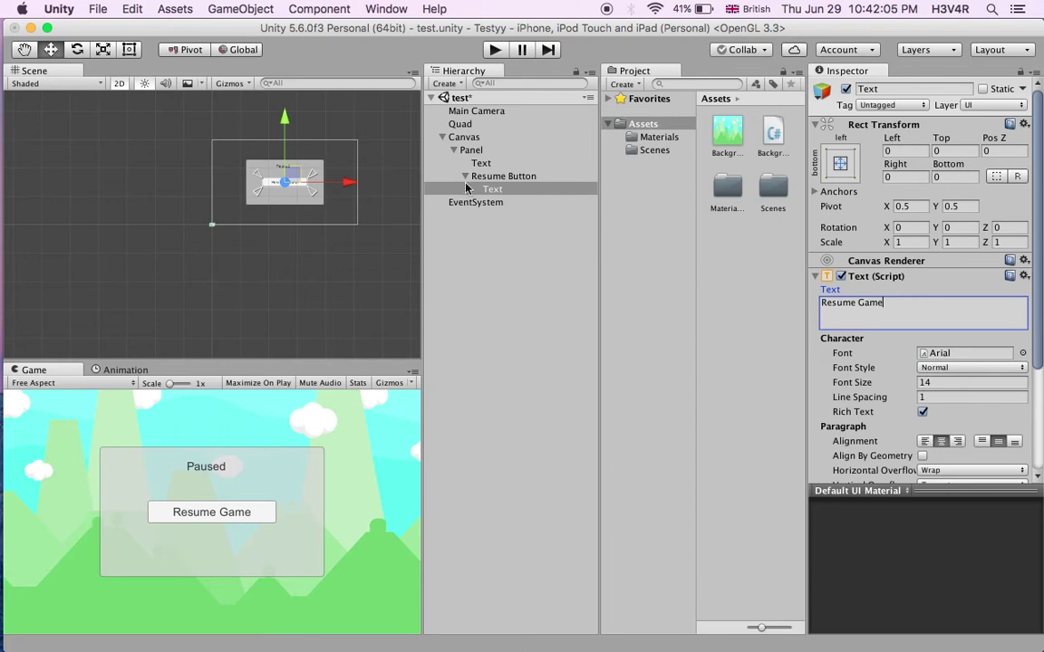
pyautogui.click(463, 136)
# Add a new button directly under Canvas named 'Pause Button'.
pyautogui.rightClick(462, 137)
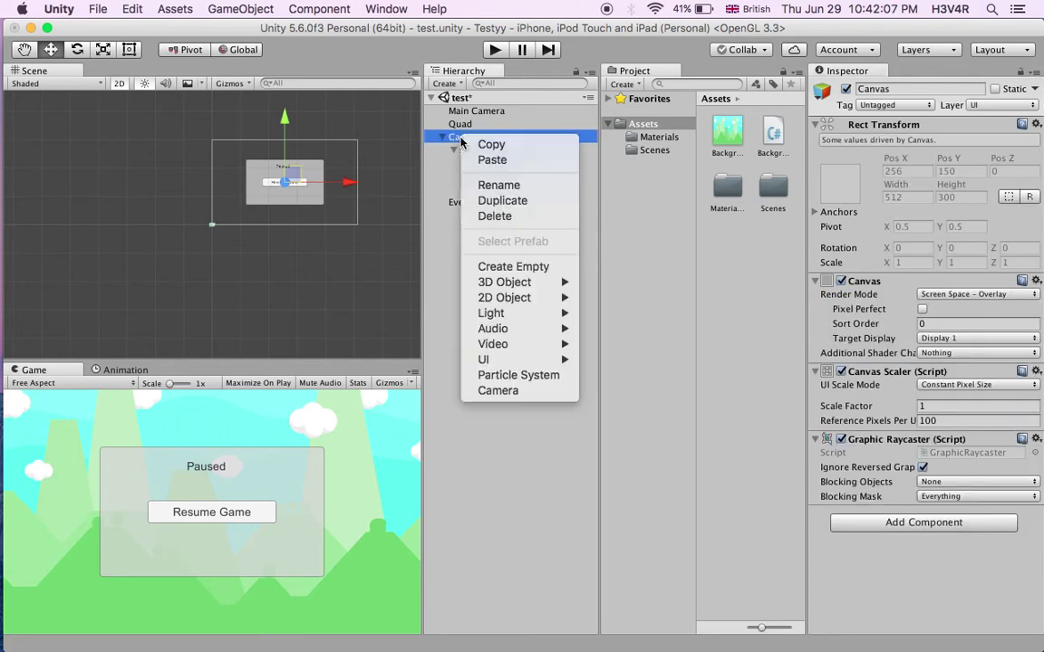
pyautogui.moveTo(494, 359)
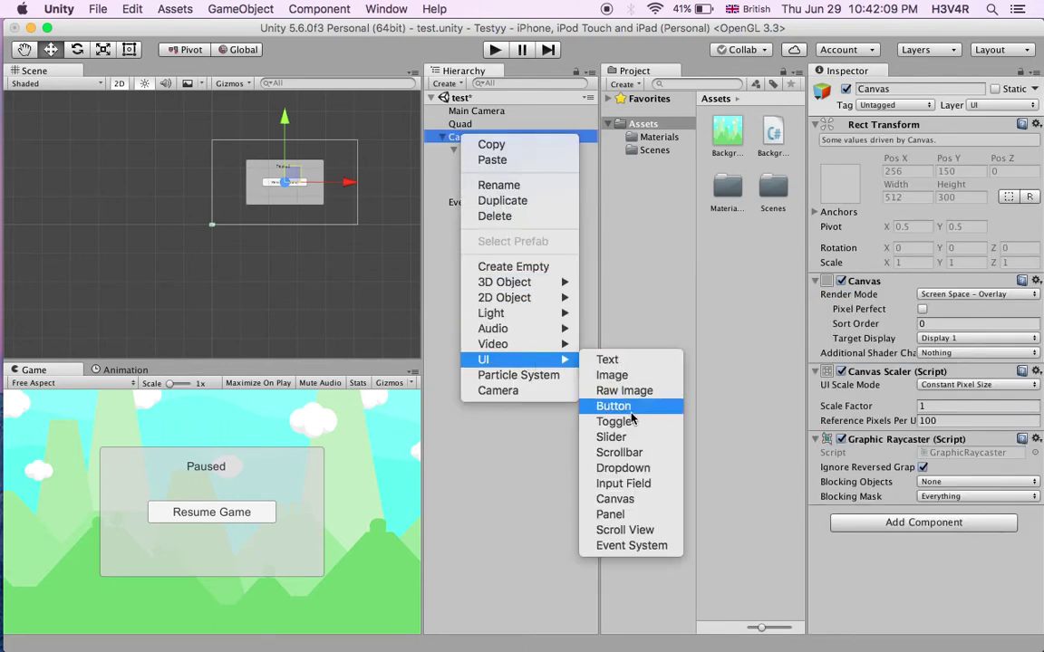
pyautogui.click(600, 407)
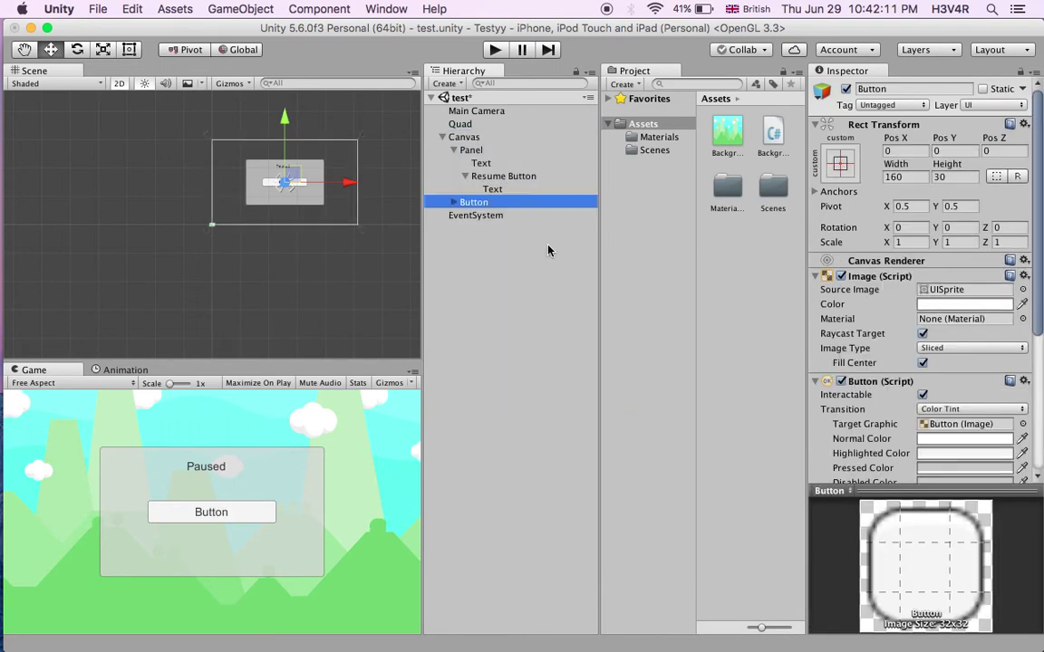
pyautogui.click(463, 202)
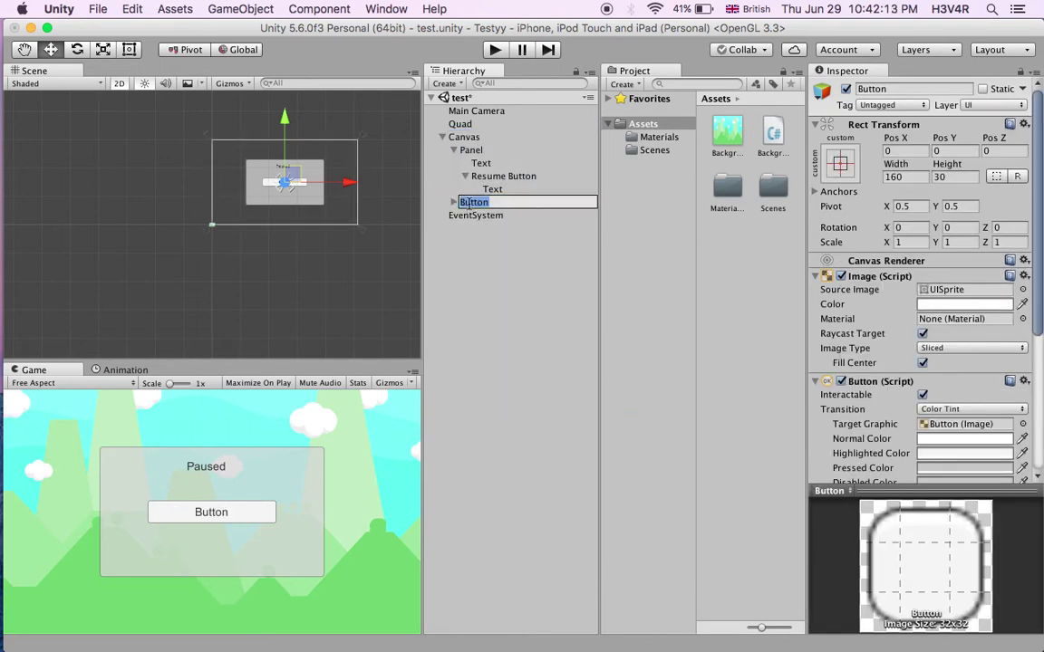
pyautogui.write('Pause Button')
pyautogui.press('Return')
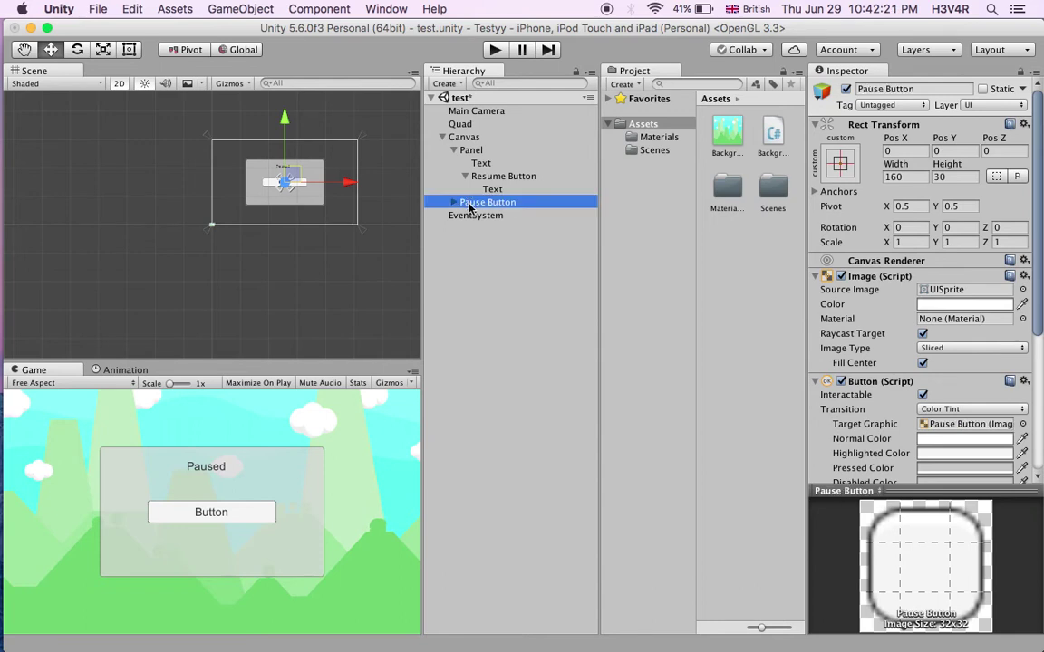
# Change the Pause Button's label text to 'Pause', keeping it centred.
pyautogui.click(453, 202)
pyautogui.press('Down')
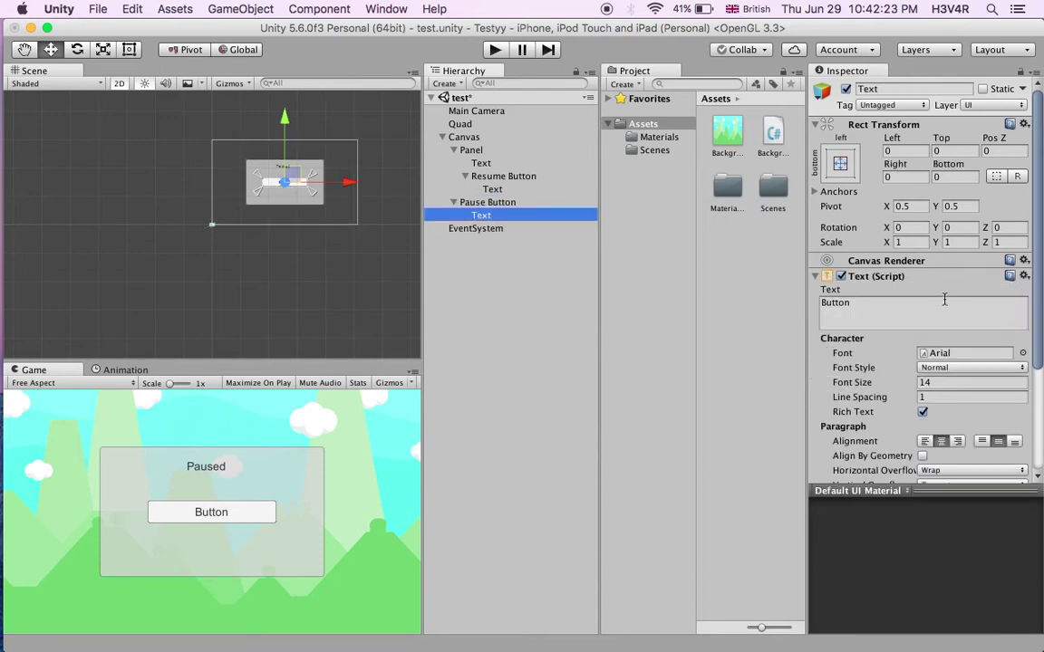
pyautogui.click(944, 299)
pyautogui.write('Pause')
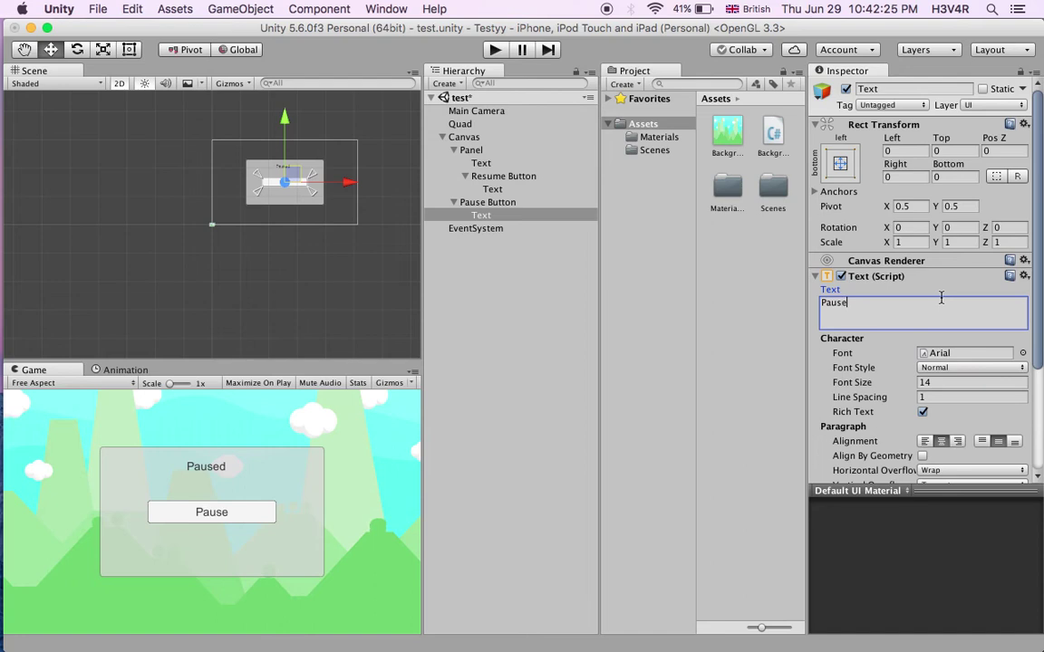
pyautogui.moveTo(289, 172); pyautogui.dragTo(242, 147)
pyautogui.press('super+z')
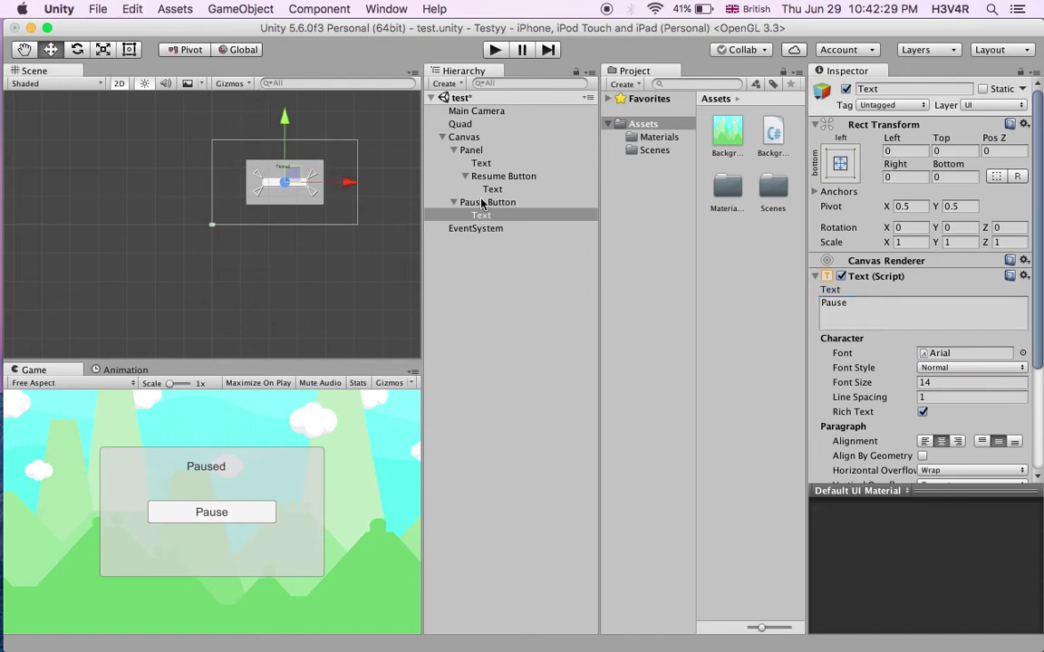
# Move the Pause Button top-left and anchor it top-left at position 91, -28.
pyautogui.click(487, 202)
pyautogui.moveTo(272, 168); pyautogui.dragTo(250, 140)
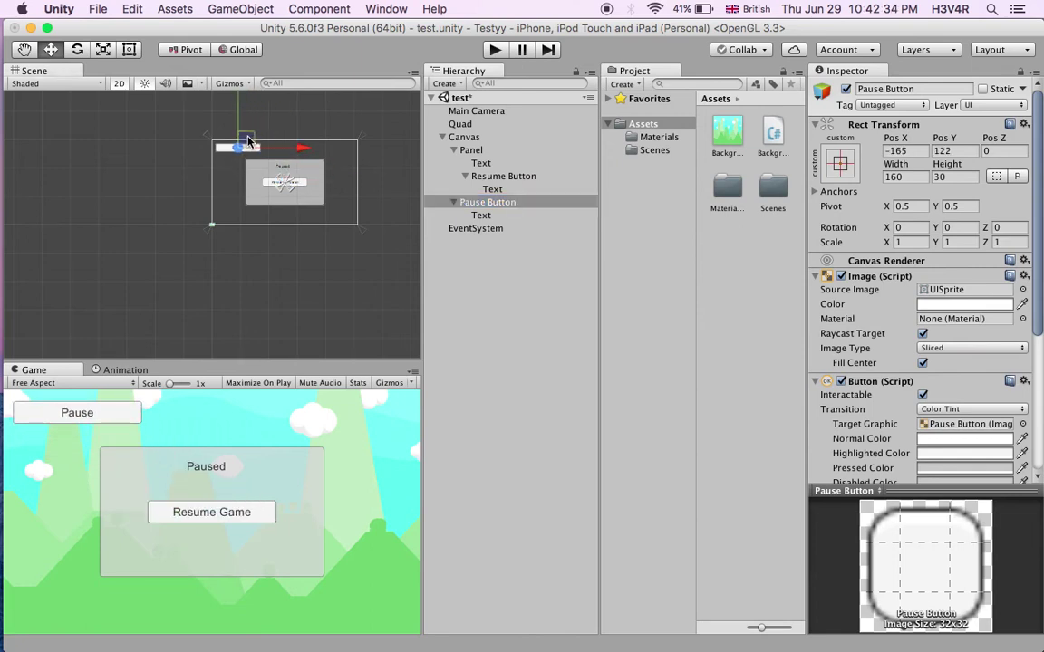
pyautogui.click(851, 166)
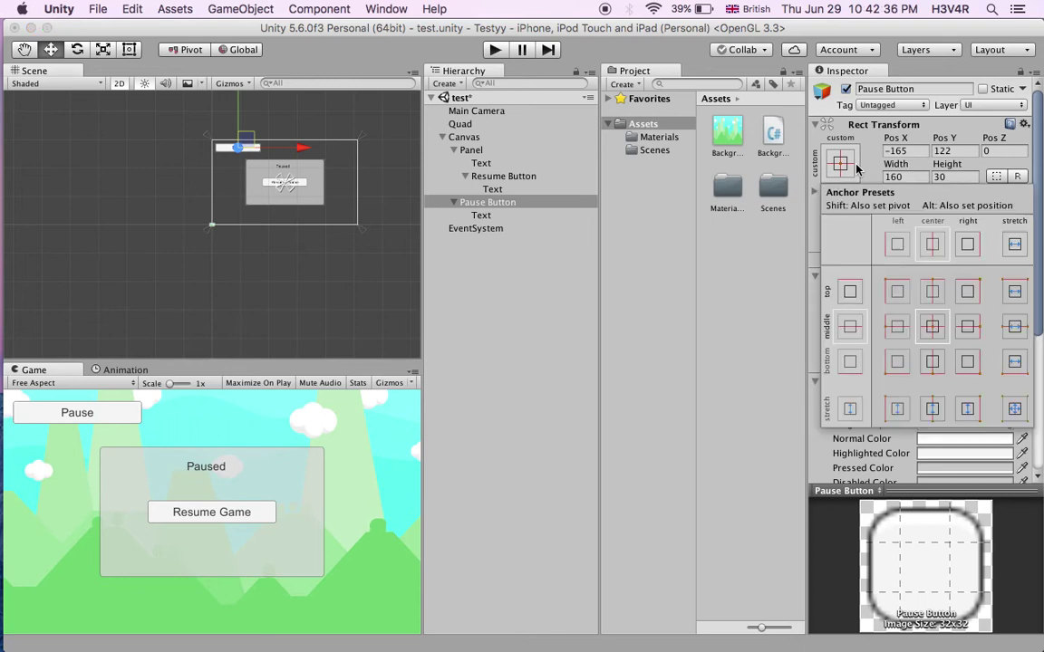
pyautogui.click(895, 297)
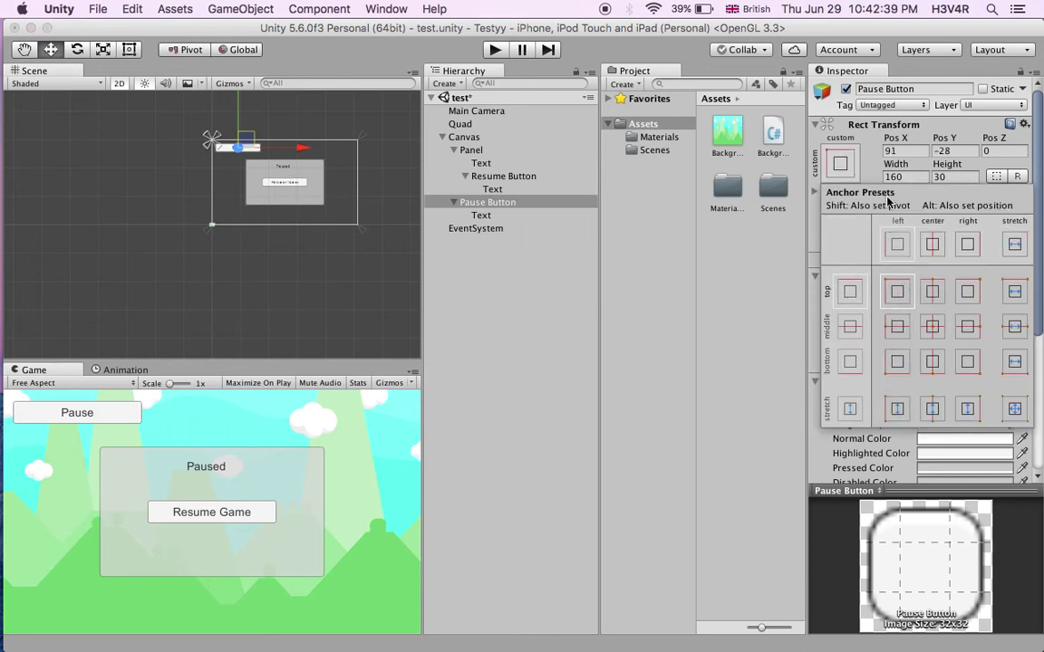
pyautogui.click(676, 419)
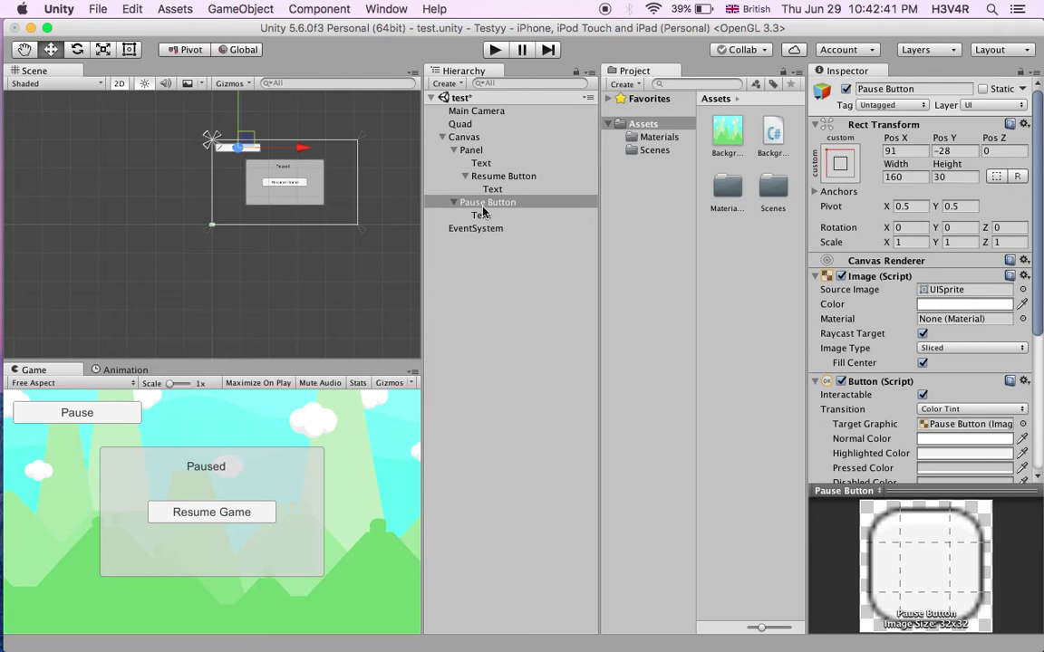
pyautogui.click(453, 203)
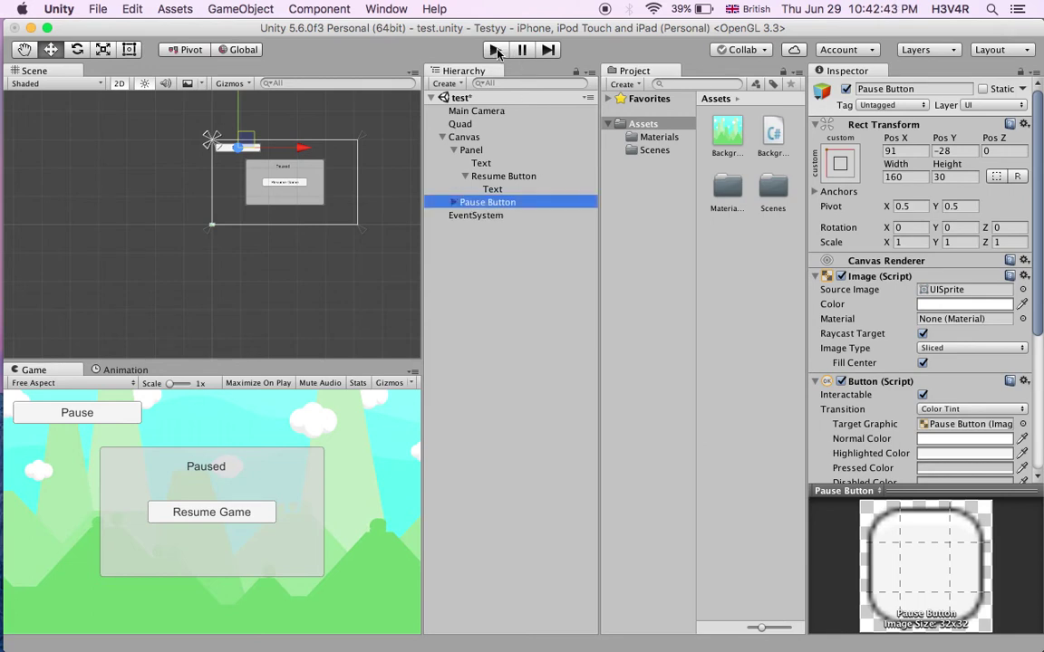
pyautogui.click(494, 50)
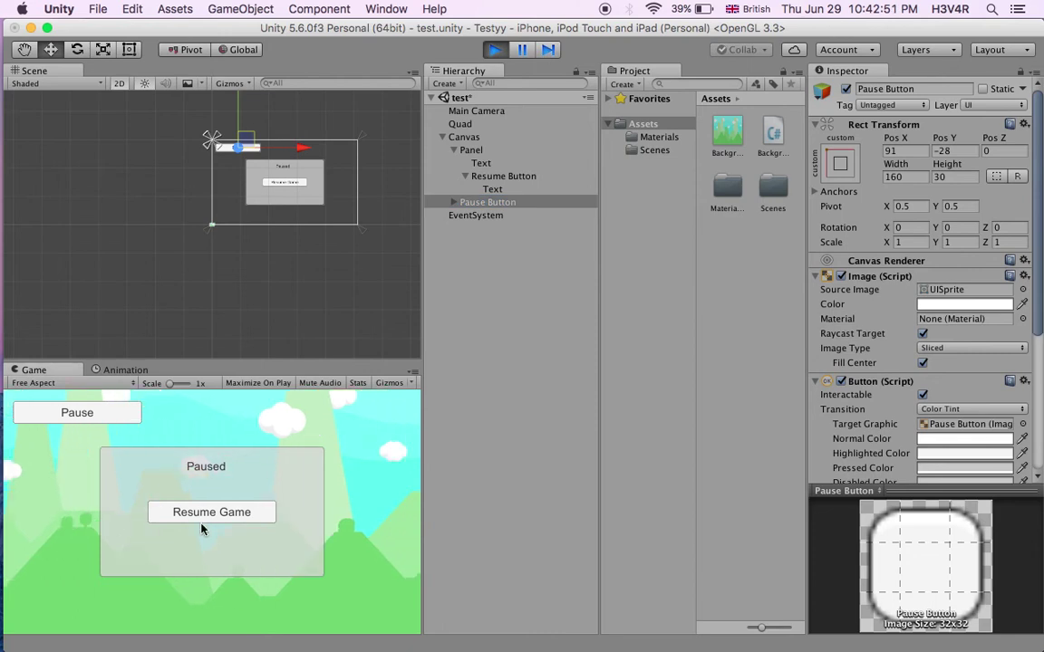
pyautogui.click(87, 417)
pyautogui.press('super+p')
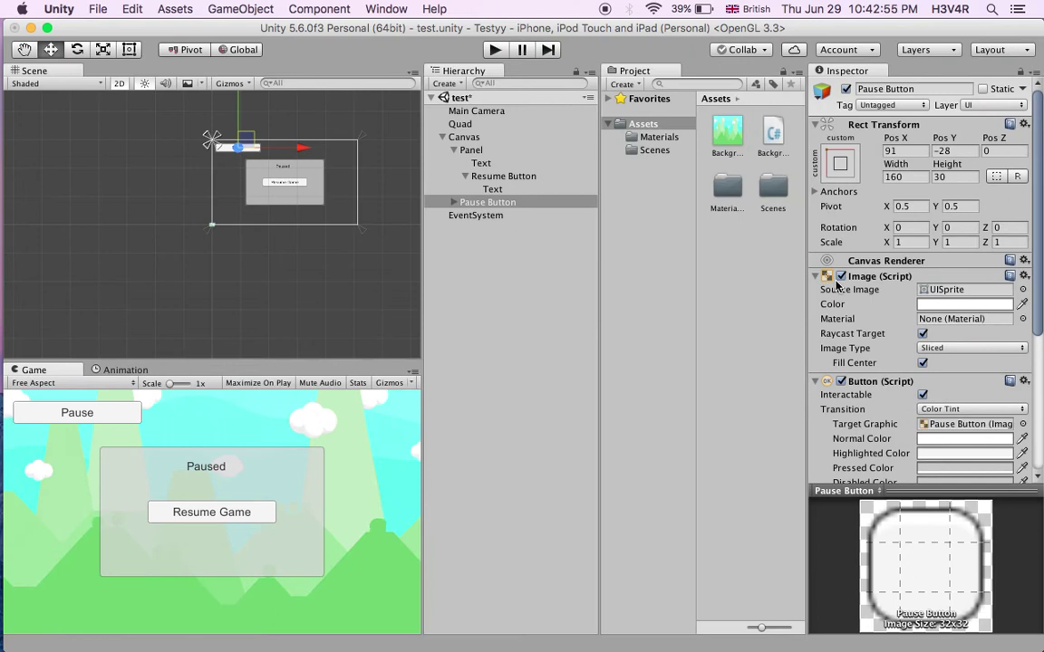
# Create a C# script named PauseMenu in Assets and open it in MonoDevelop.
pyautogui.rightClick(745, 351)
pyautogui.moveTo(771, 352)
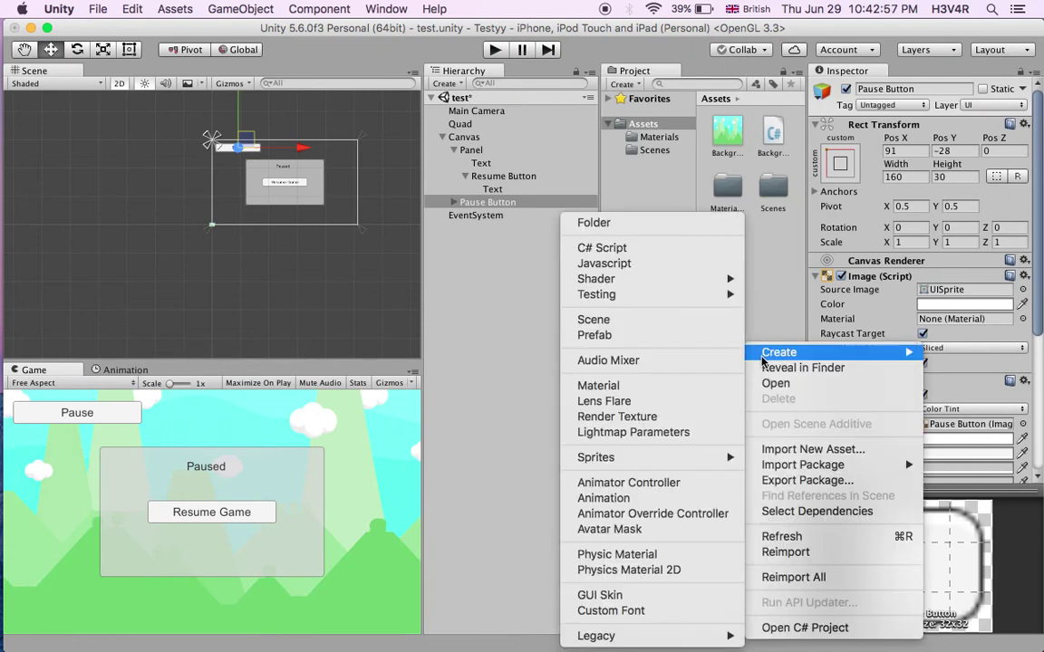
pyautogui.click(607, 249)
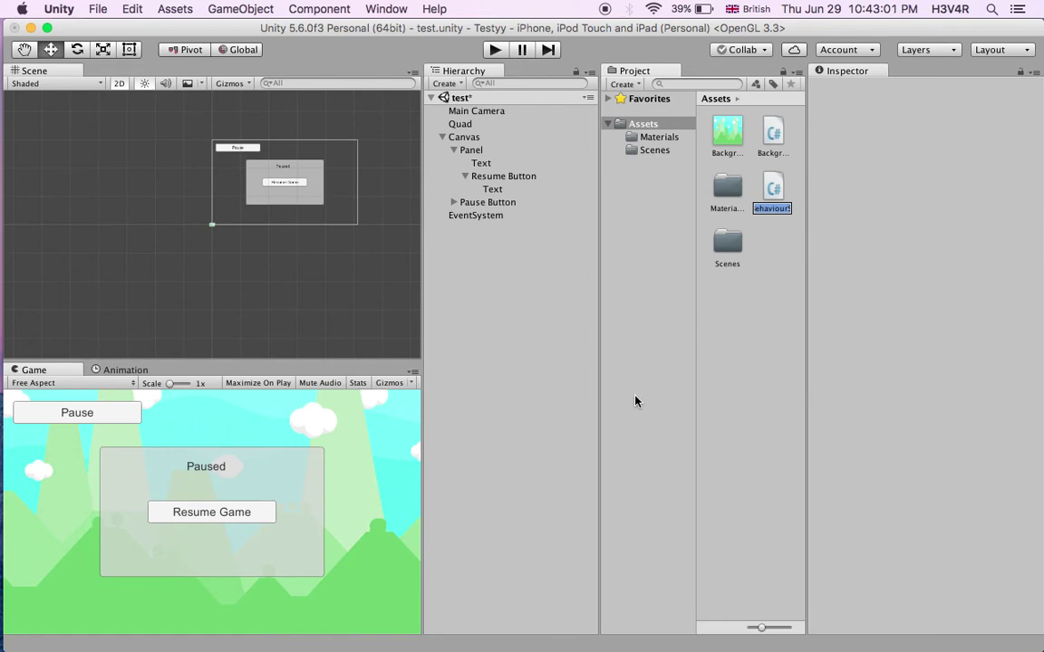
pyautogui.write('PauseMenu')
pyautogui.press('Return')
pyautogui.doubleClick(769, 192)
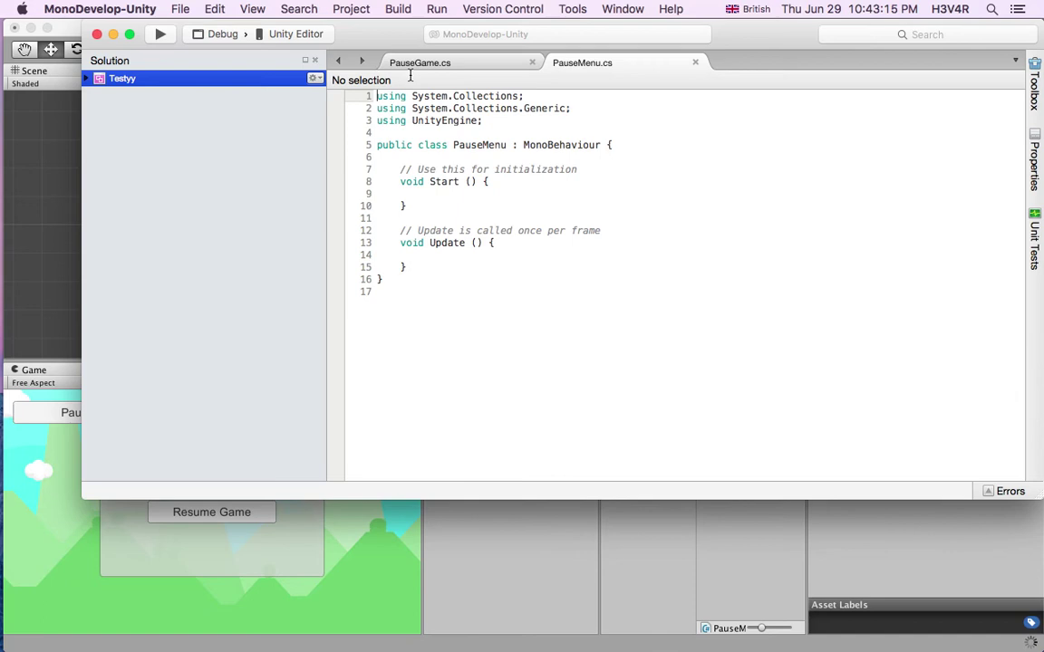
# Delete the default Start and Update methods from the class.
pyautogui.moveTo(378, 157); pyautogui.dragTo(416, 271)
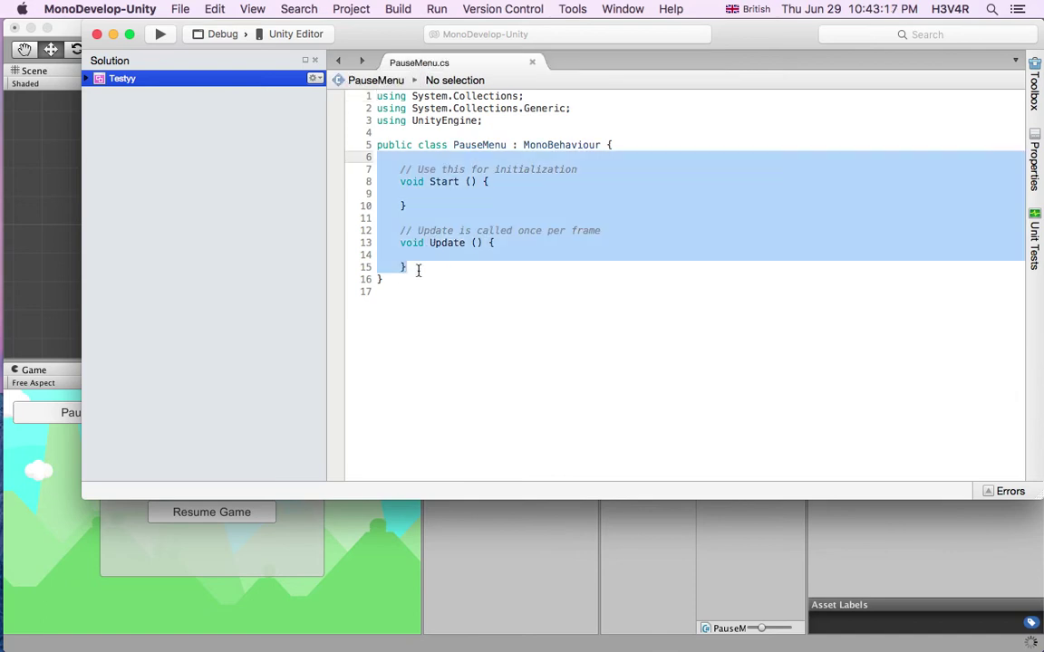
pyautogui.press('BackSpace')
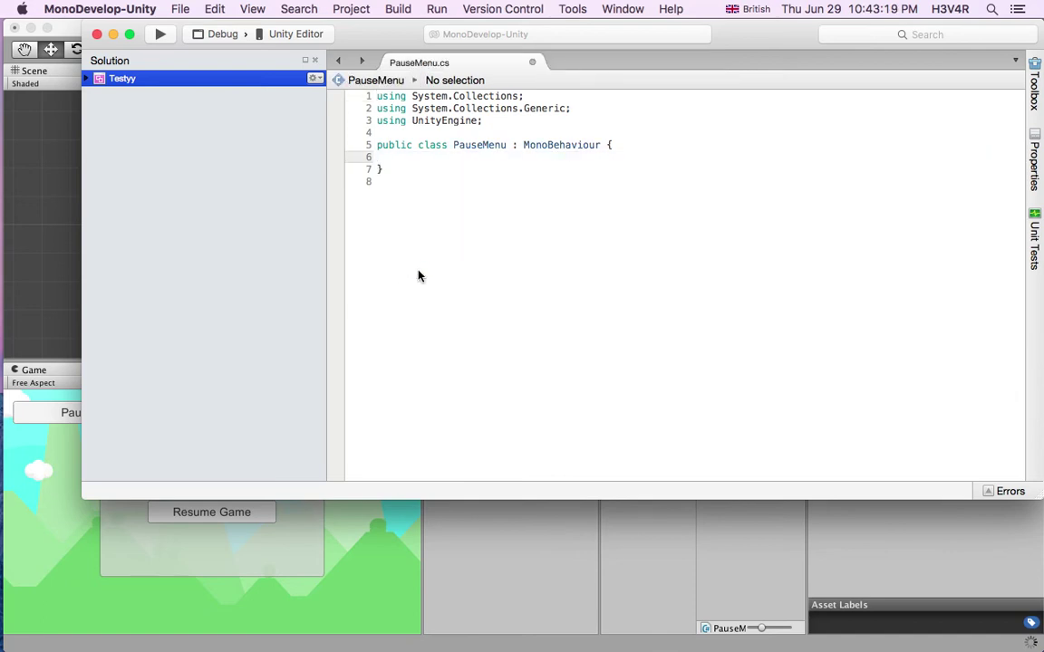
pyautogui.press('Return')
pyautogui.press('Return')
pyautogui.press('Return')
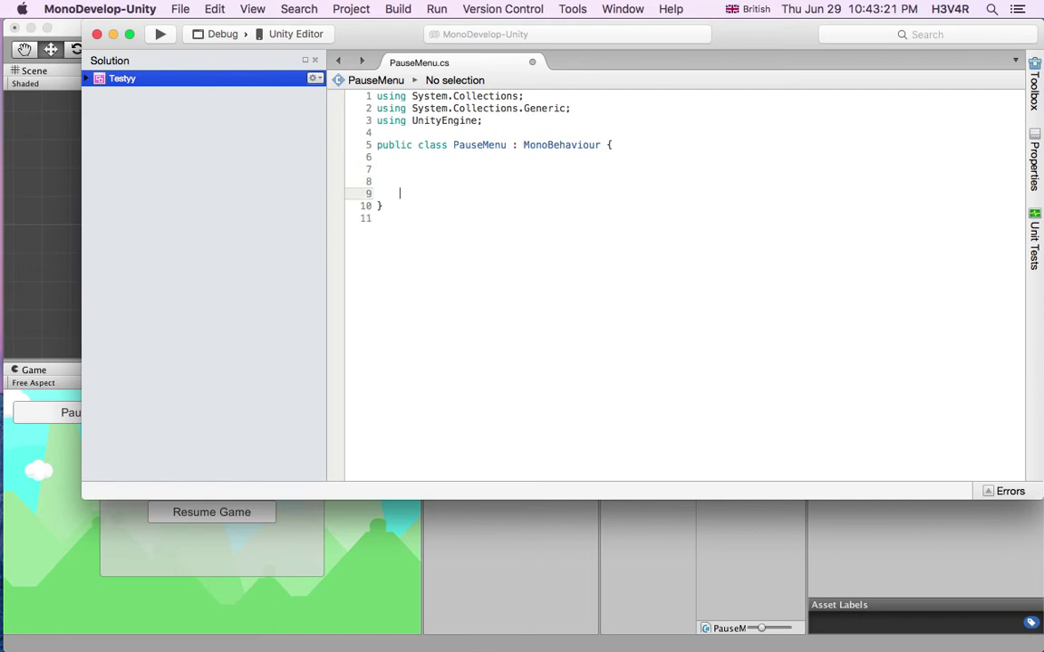
# Declare 'public GameObject Pausemenu, PauseButton;' inside the PauseMenu class.
pyautogui.click(408, 164)
pyautogui.write('pu')
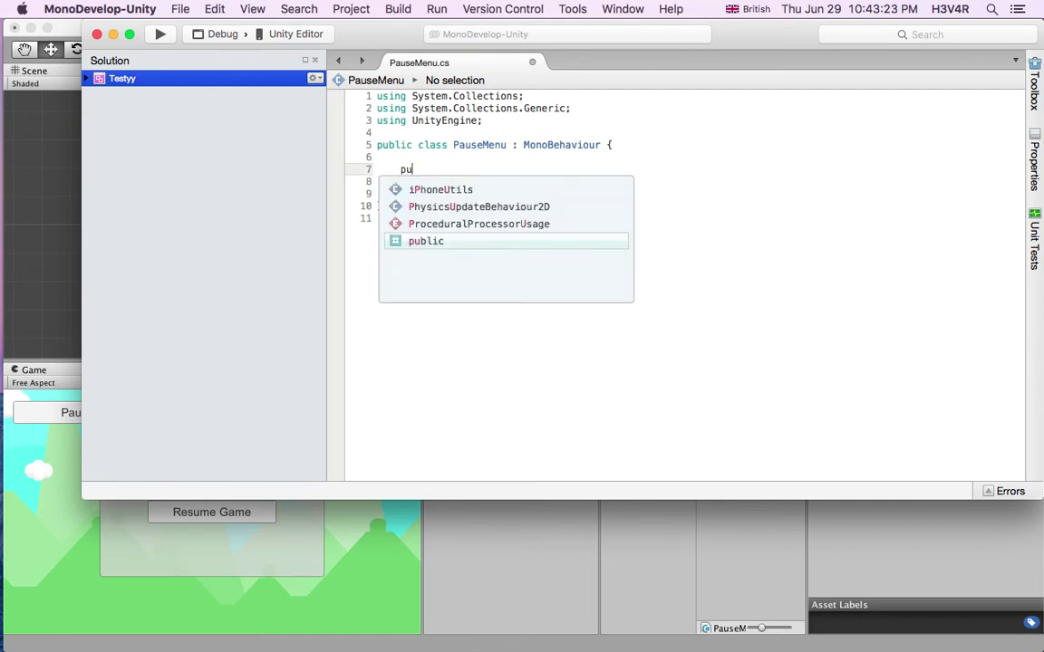
pyautogui.write('blic GameObject')
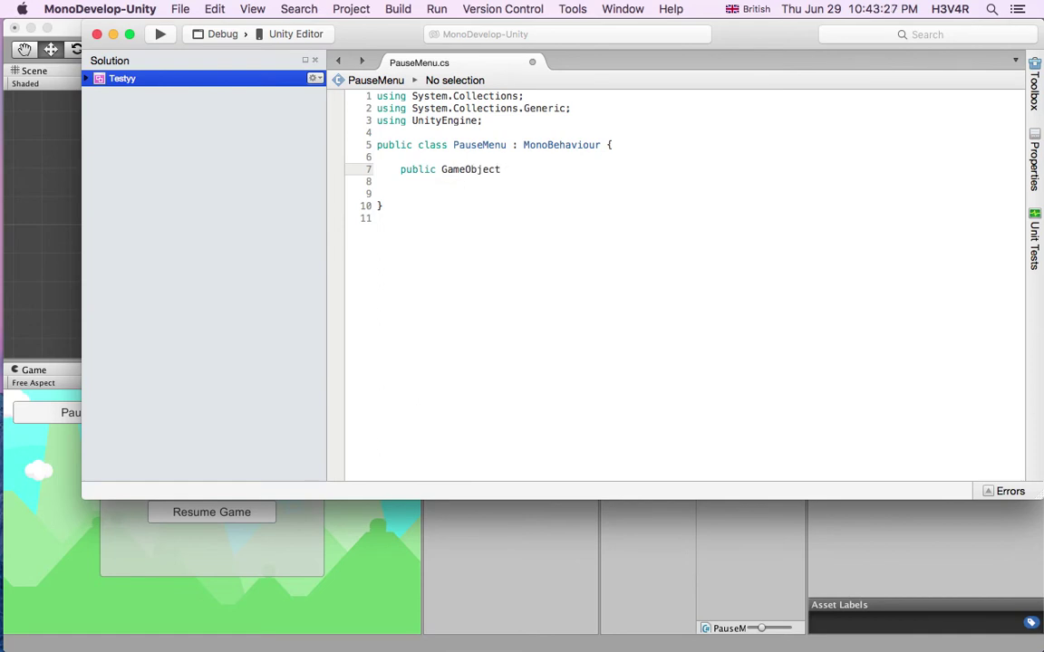
pyautogui.write(' PauseMenu, P')
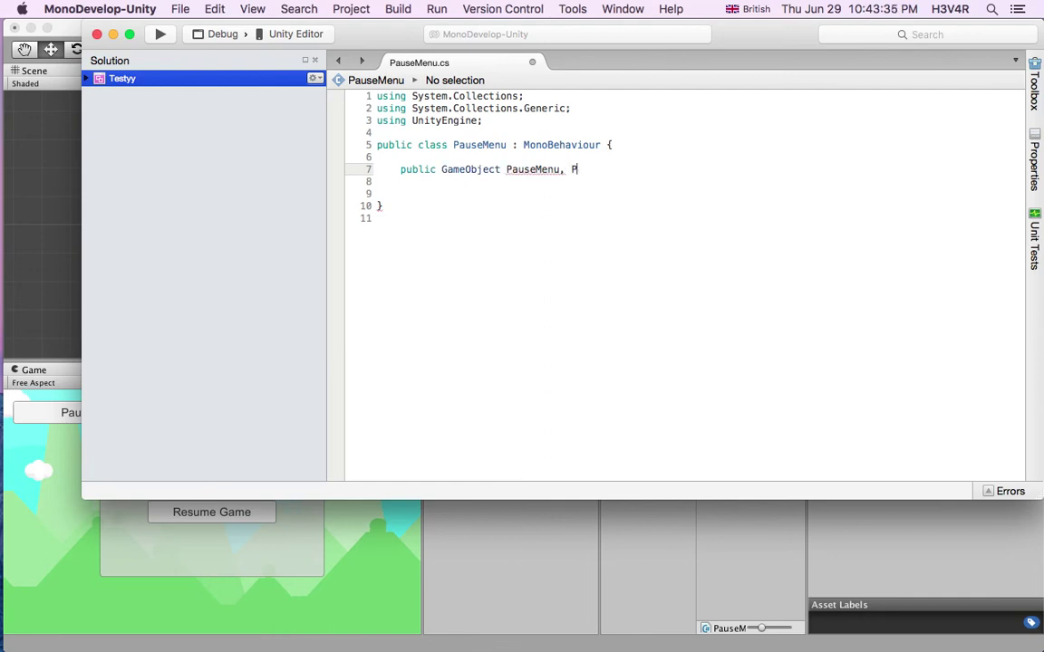
pyautogui.write('auseButton;')
pyautogui.click(542, 169)
pyautogui.press('BackSpace')
pyautogui.write('m')
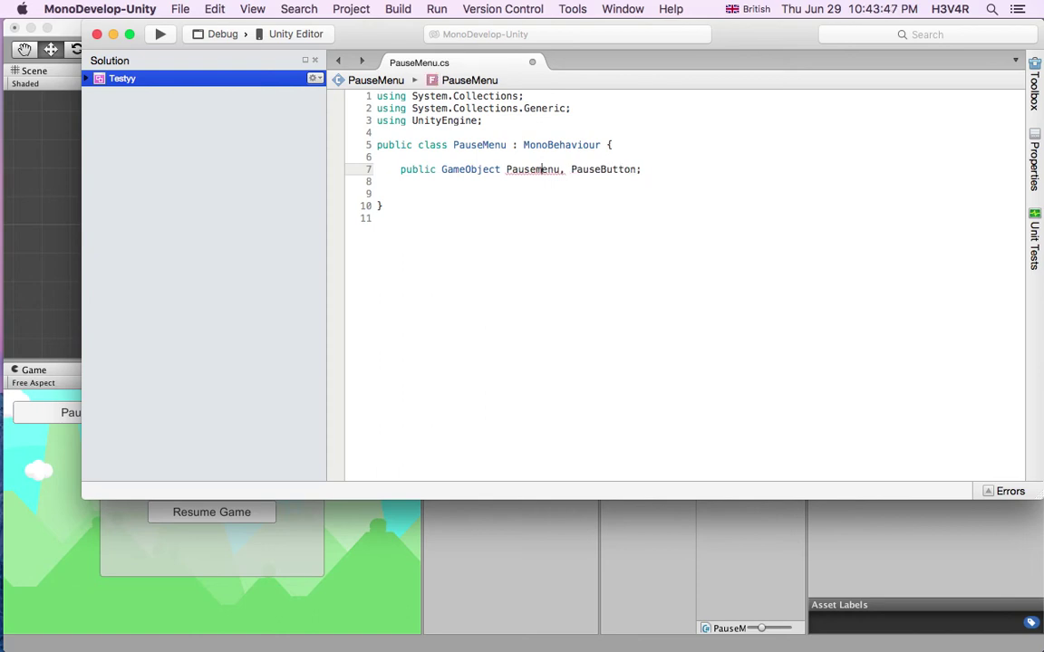
pyautogui.click(474, 156)
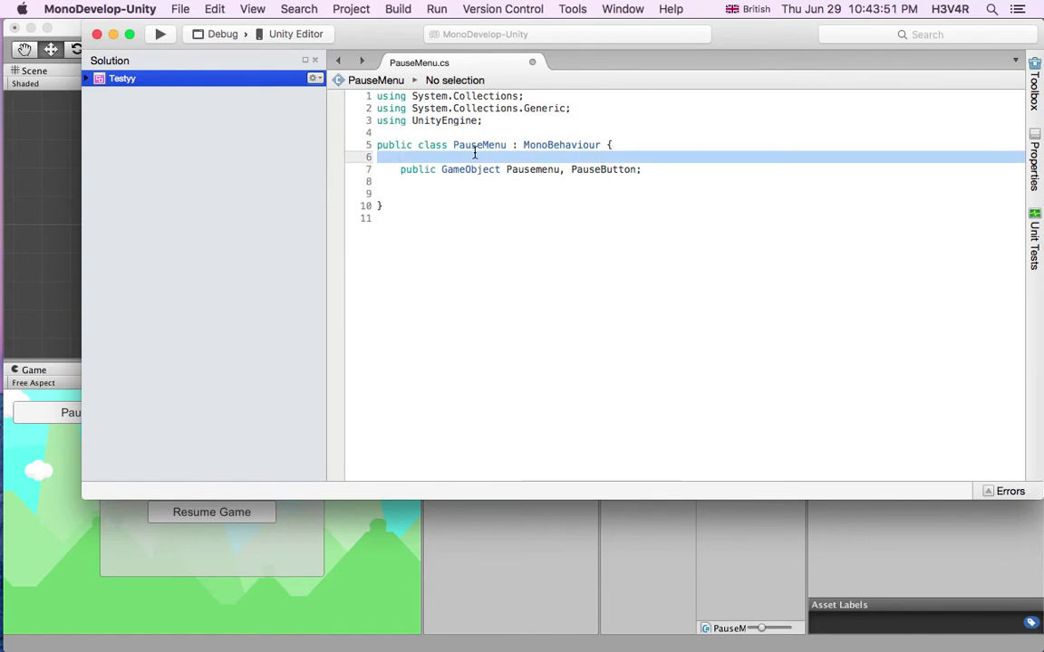
pyautogui.doubleClick(495, 146)
pyautogui.click(527, 174)
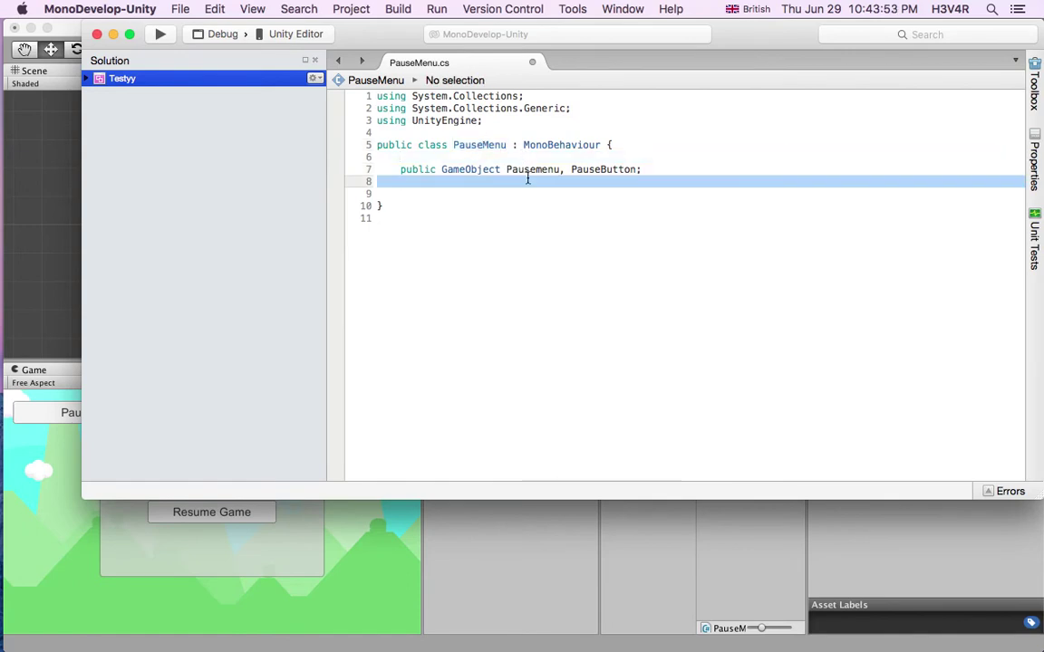
pyautogui.doubleClick(533, 171)
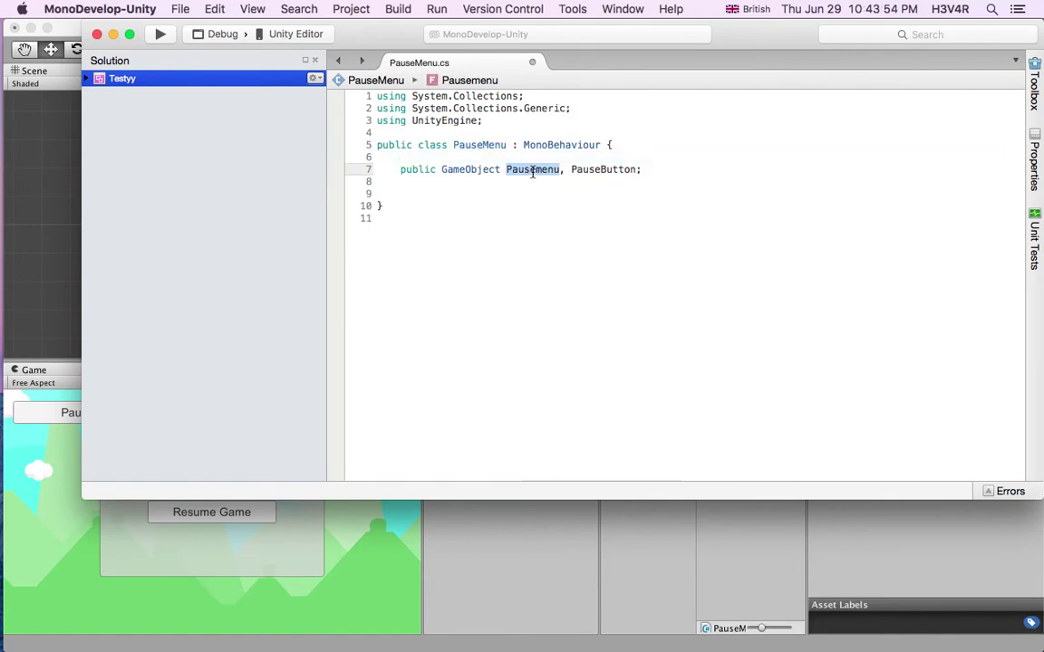
pyautogui.click(686, 174)
# Add a public void Pause() method declaration with an opening brace.
pyautogui.press('Return')
pyautogui.press('Return')
pyautogui.write('p')
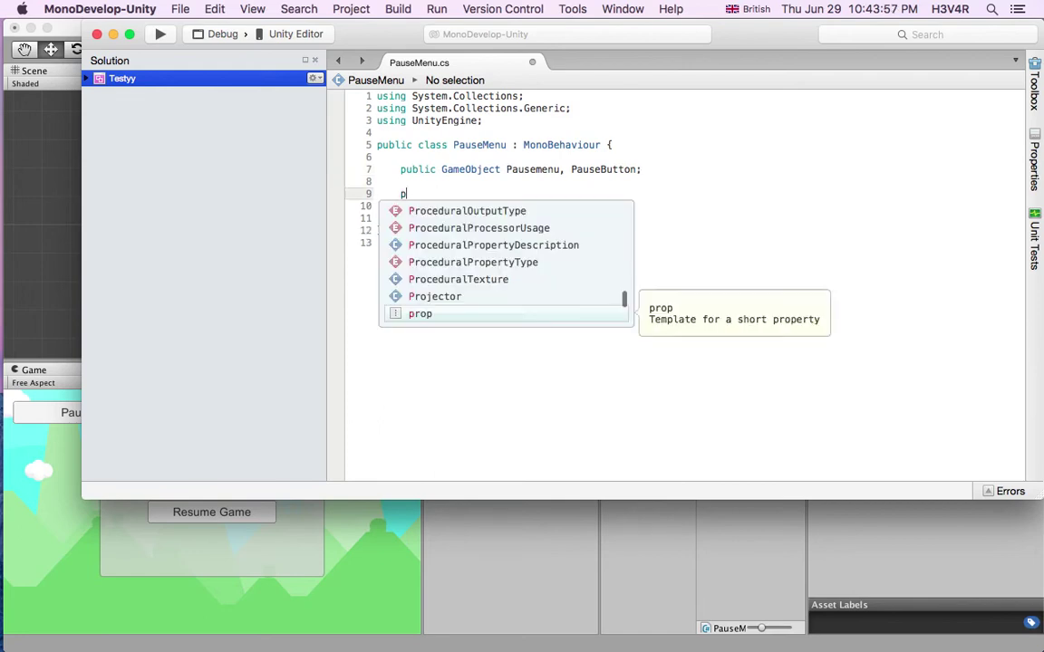
pyautogui.write('ublic v')
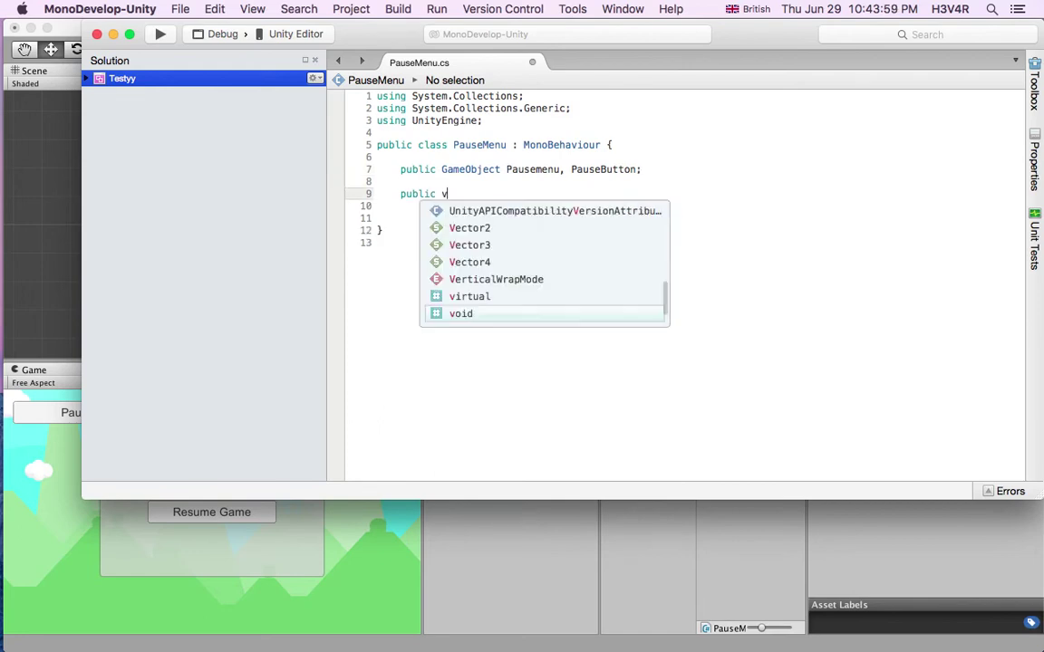
pyautogui.write('oid Pause')
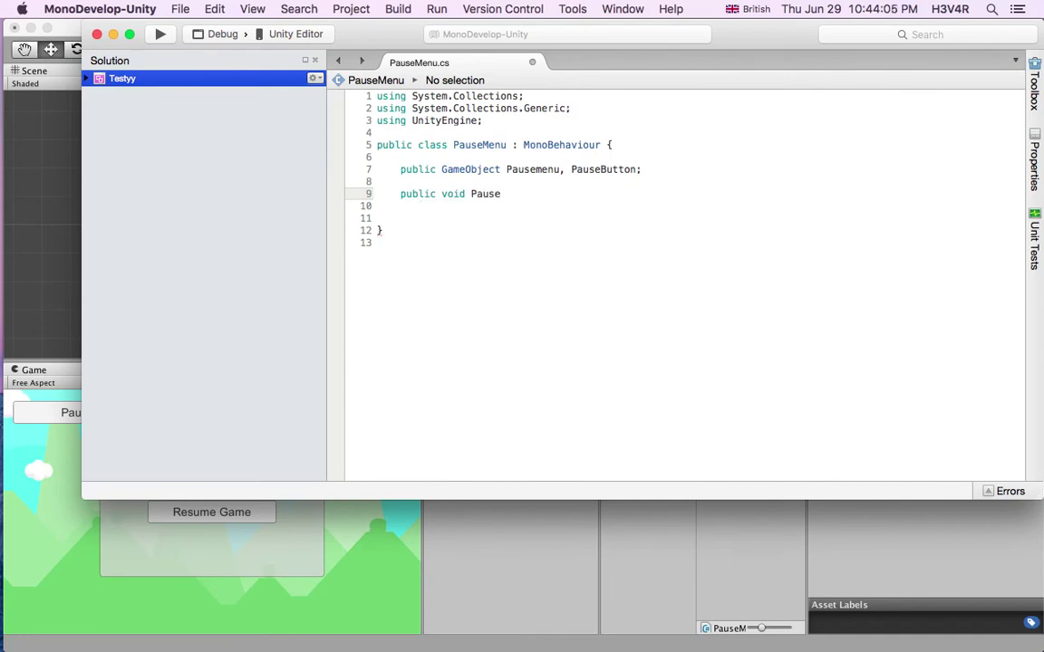
pyautogui.press('Return')
pyautogui.press('Return')
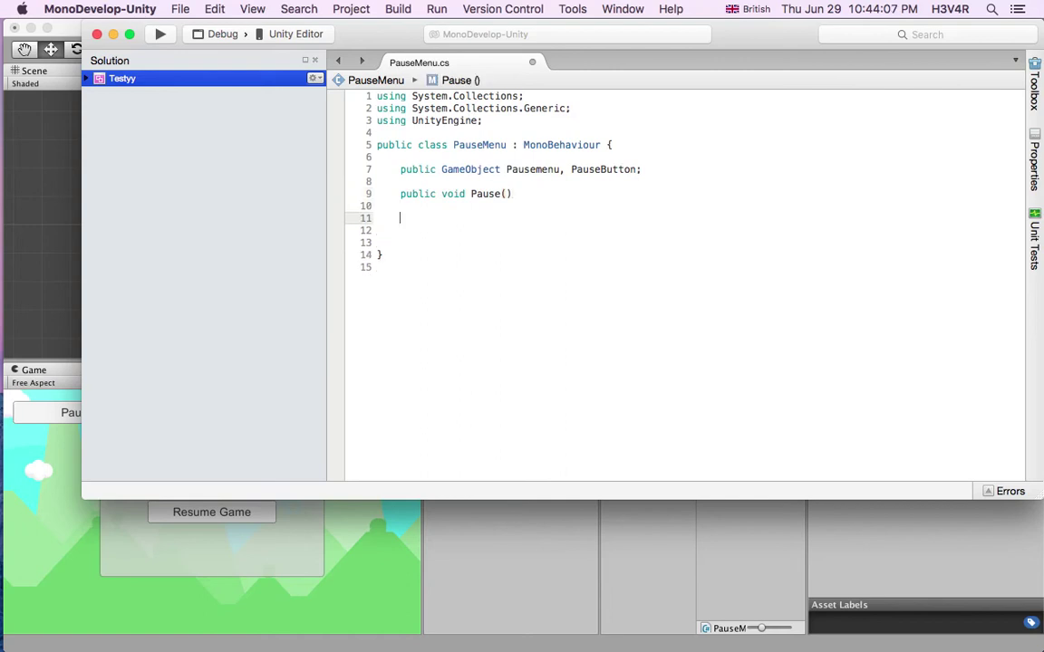
pyautogui.press('BackSpace')
pyautogui.write('{')
pyautogui.press('Return')
pyautogui.press('Return')
# Set Time.timeScale = 0 inside the Pause() method body.
pyautogui.click(423, 218)
pyautogui.write('Time.t')
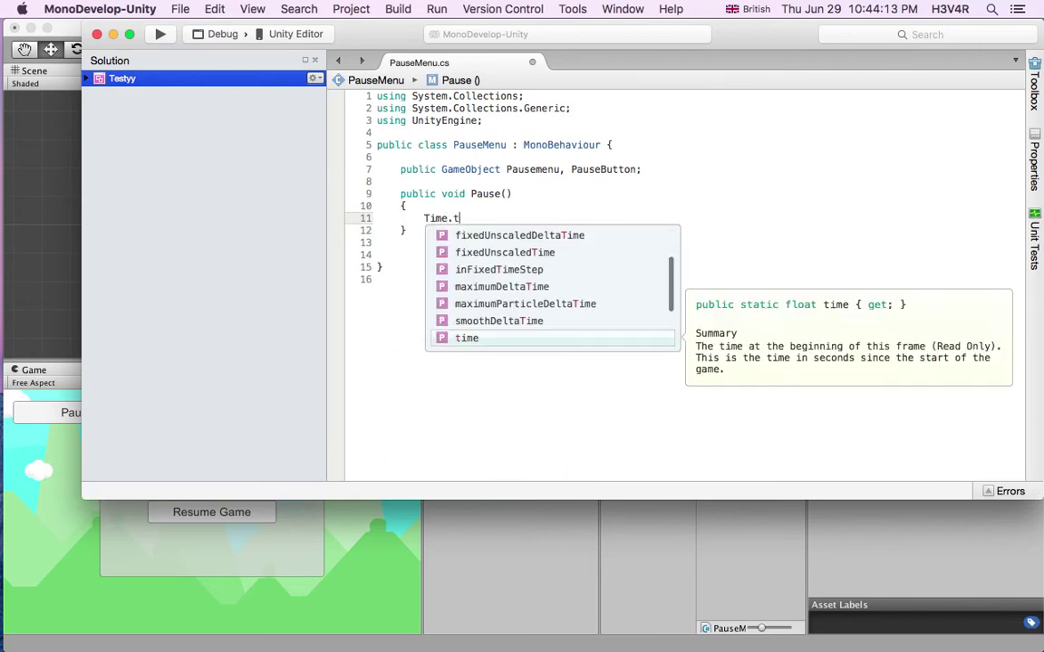
pyautogui.write('imes')
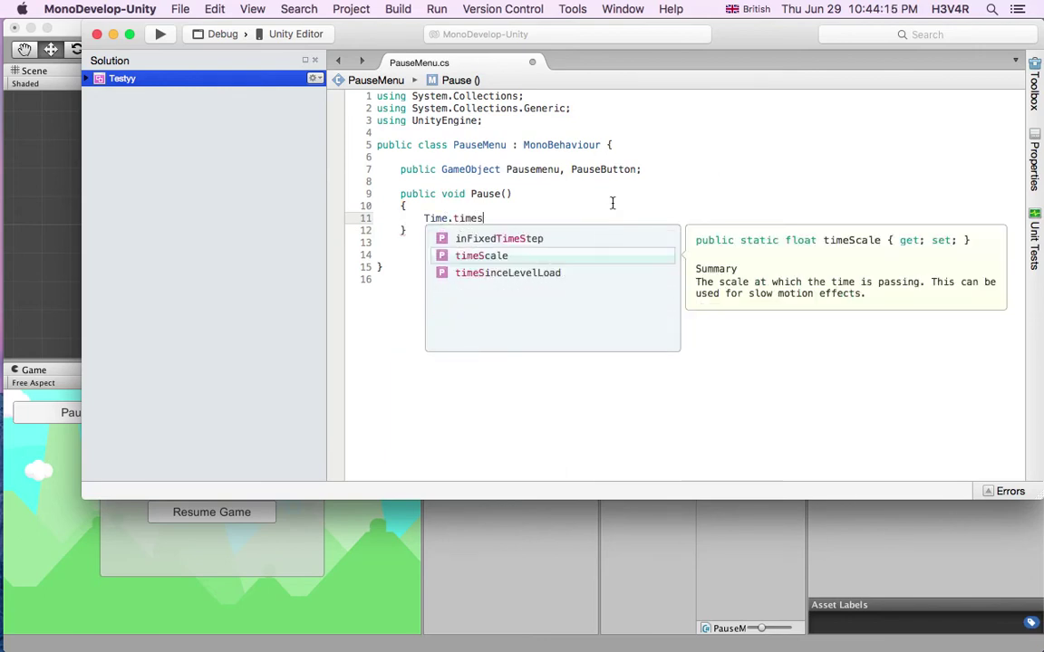
pyautogui.click(530, 262)
pyautogui.write('= 0;')
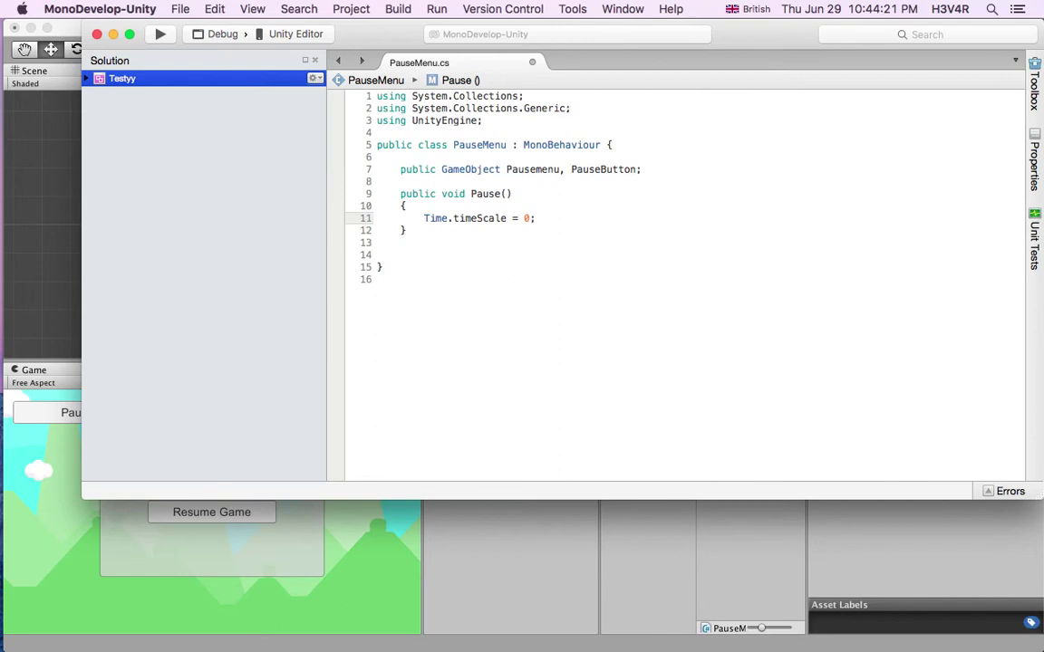
pyautogui.click(400, 242)
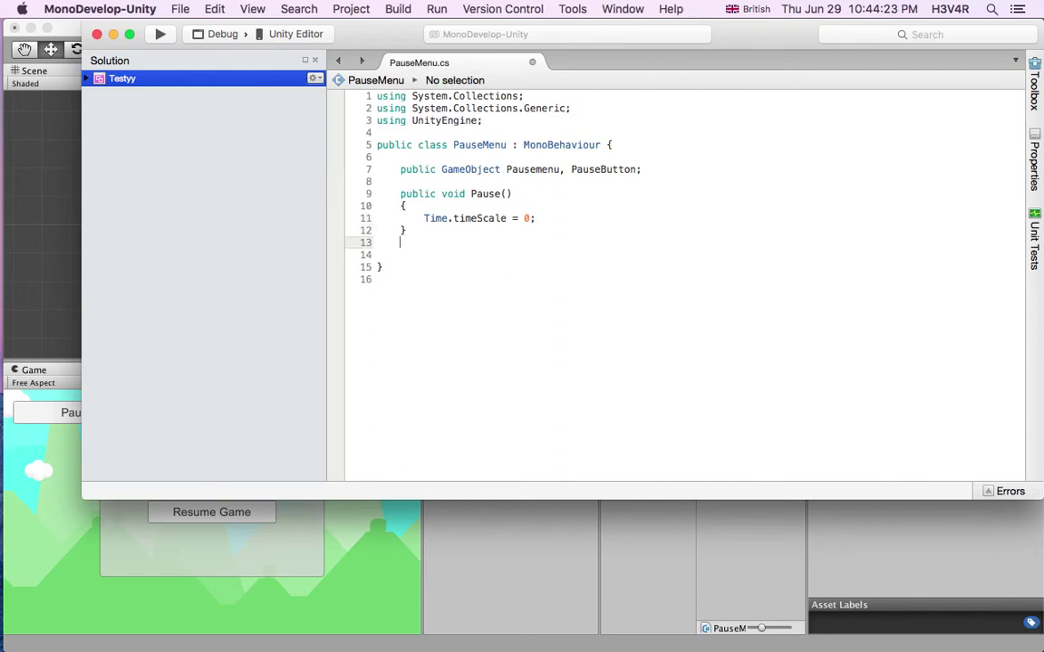
# Paste a copy of Pause() below it and rename the copy Resume.
pyautogui.press('Return')
pyautogui.press('Return')
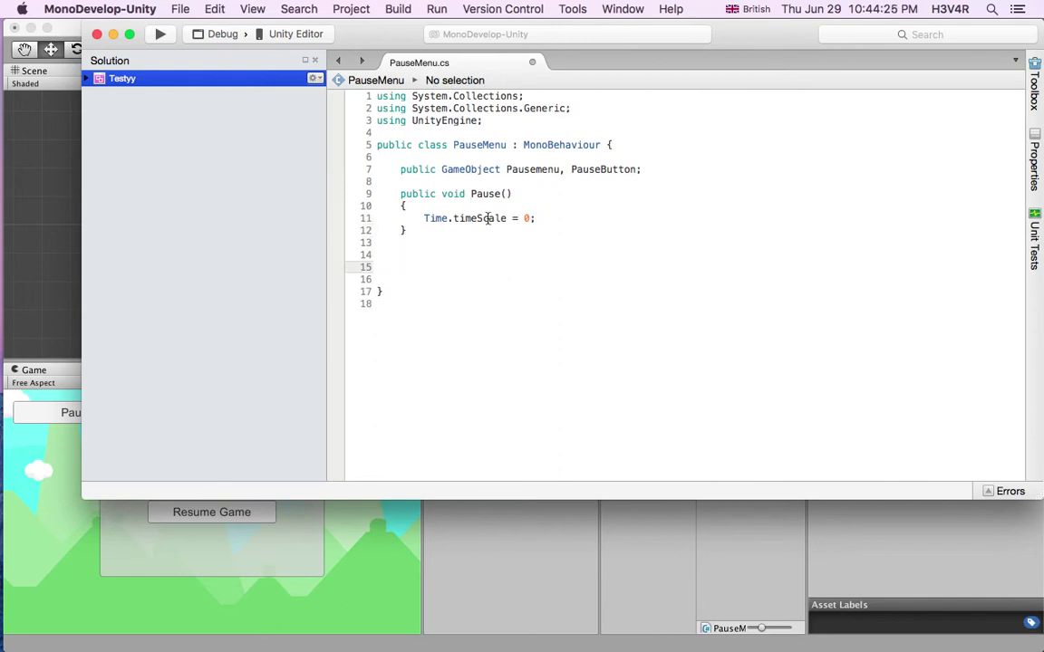
pyautogui.moveTo(406, 231); pyautogui.dragTo(397, 193)
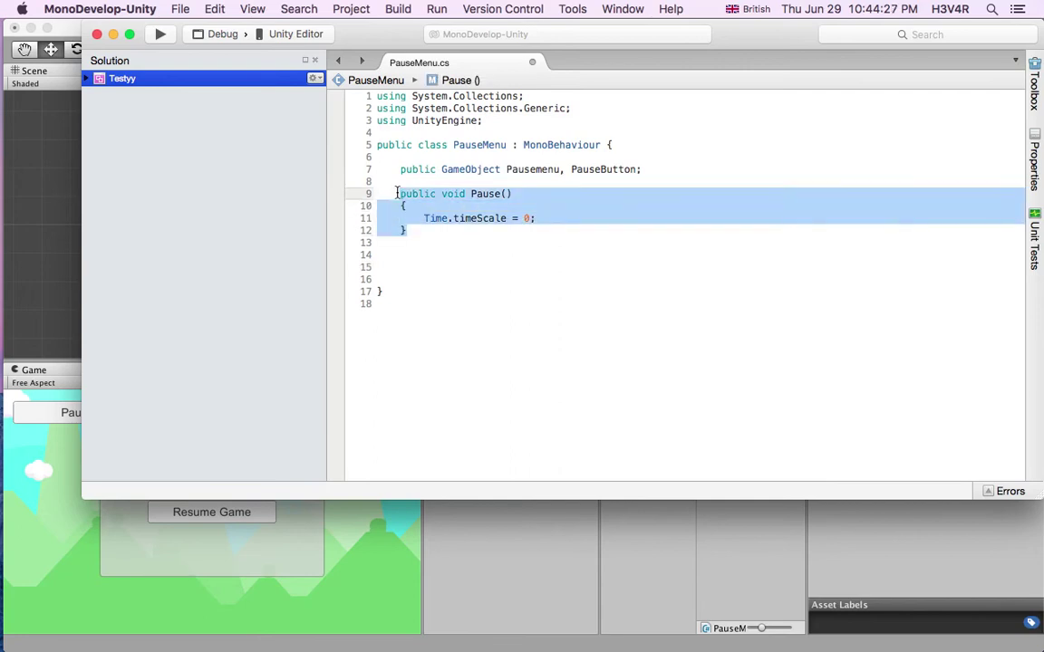
pyautogui.hotkey('ctrl', 'c')
pyautogui.click(425, 256)
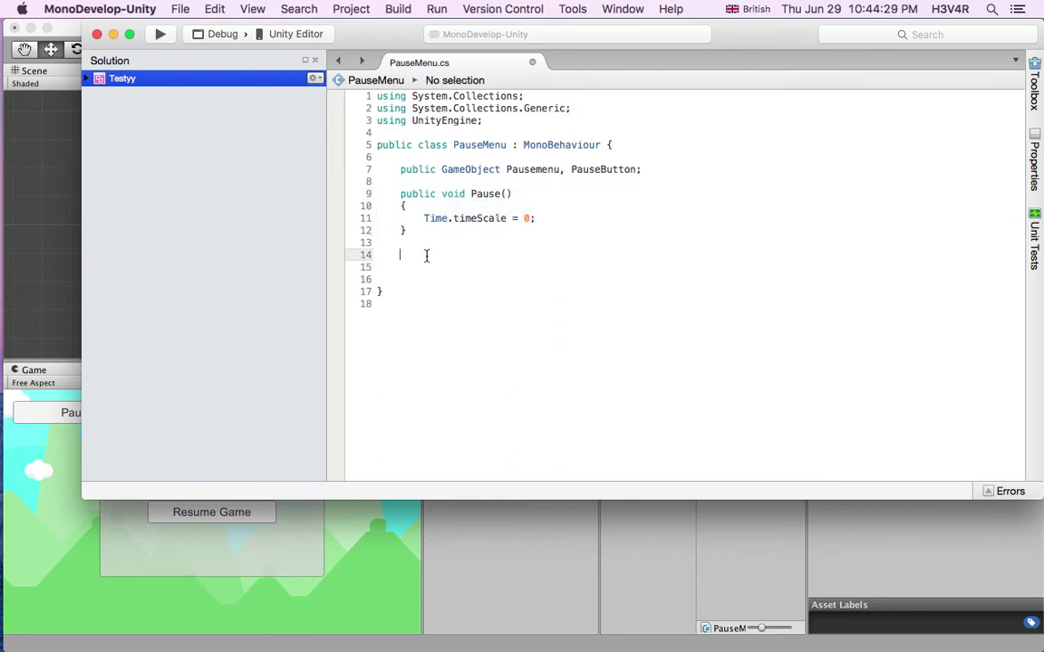
pyautogui.hotkey('ctrl', 'v')
pyautogui.doubleClick(487, 255)
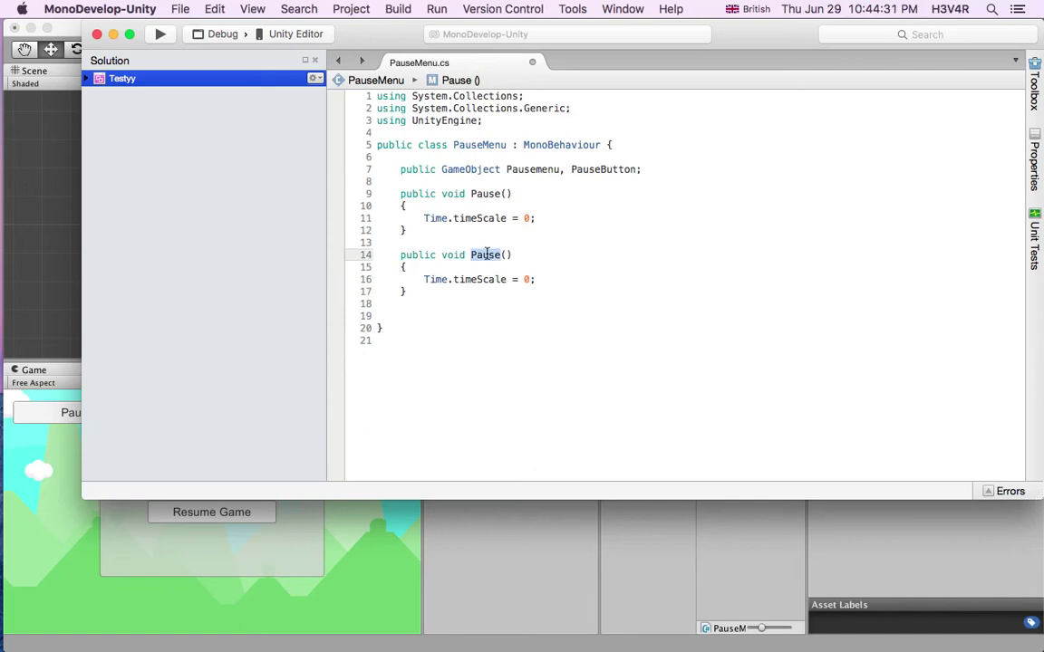
pyautogui.write('Resume')
# Change Resume's timeScale value to 1, save the script and return to Unity.
pyautogui.doubleClick(527, 280)
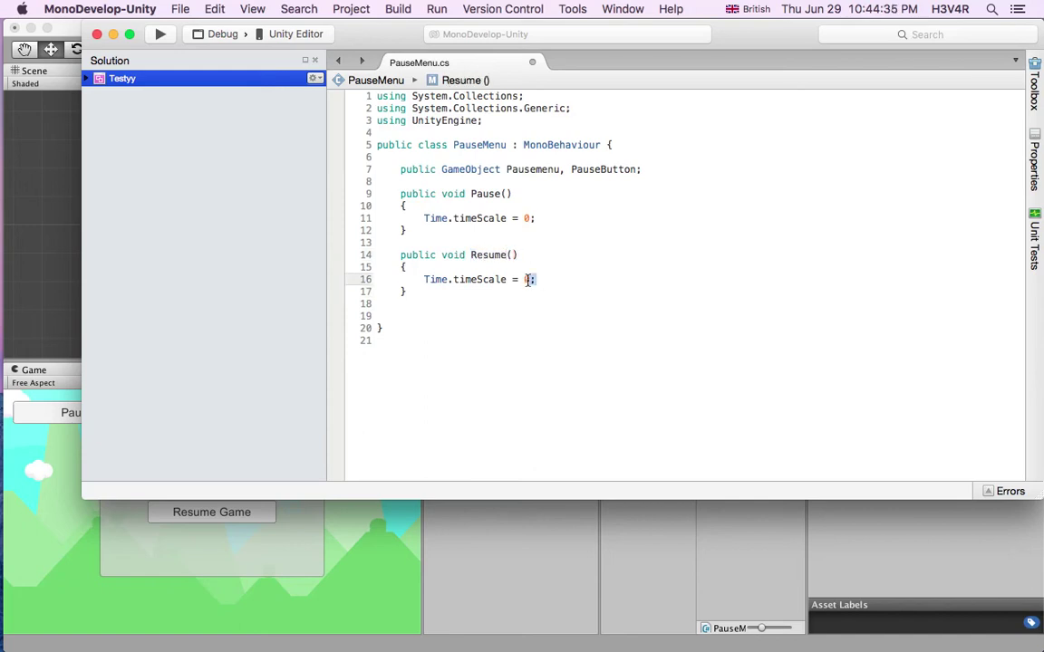
pyautogui.write('1')
pyautogui.press('super+s')
pyautogui.click(517, 574)
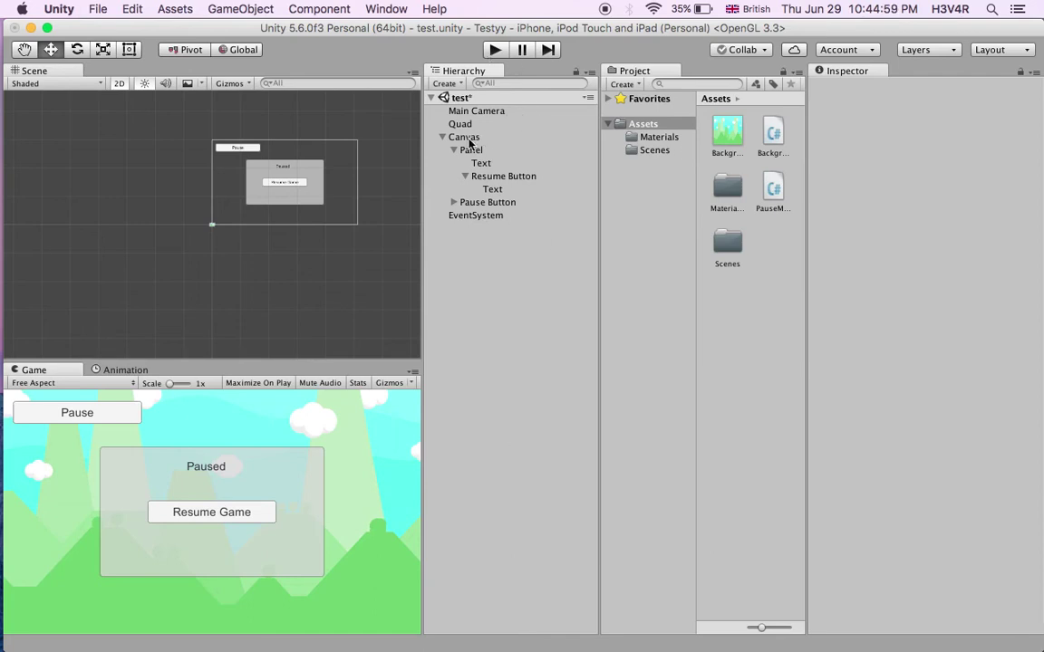
# Add the Pause Menu script component to the Canvas by searching 'pause'.
pyautogui.click(470, 143)
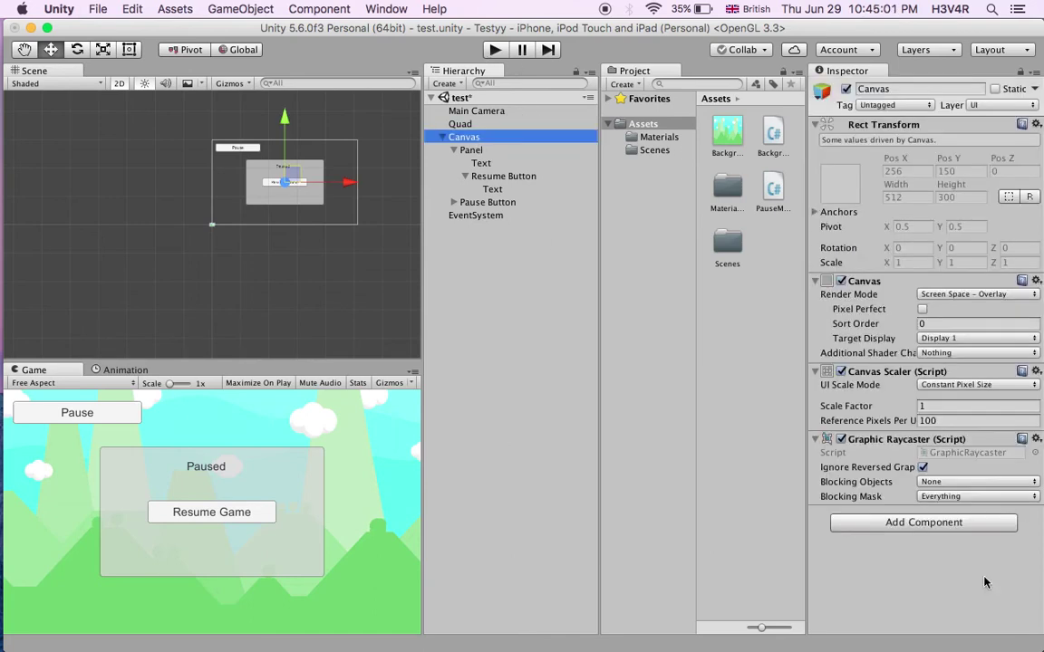
pyautogui.click(923, 524)
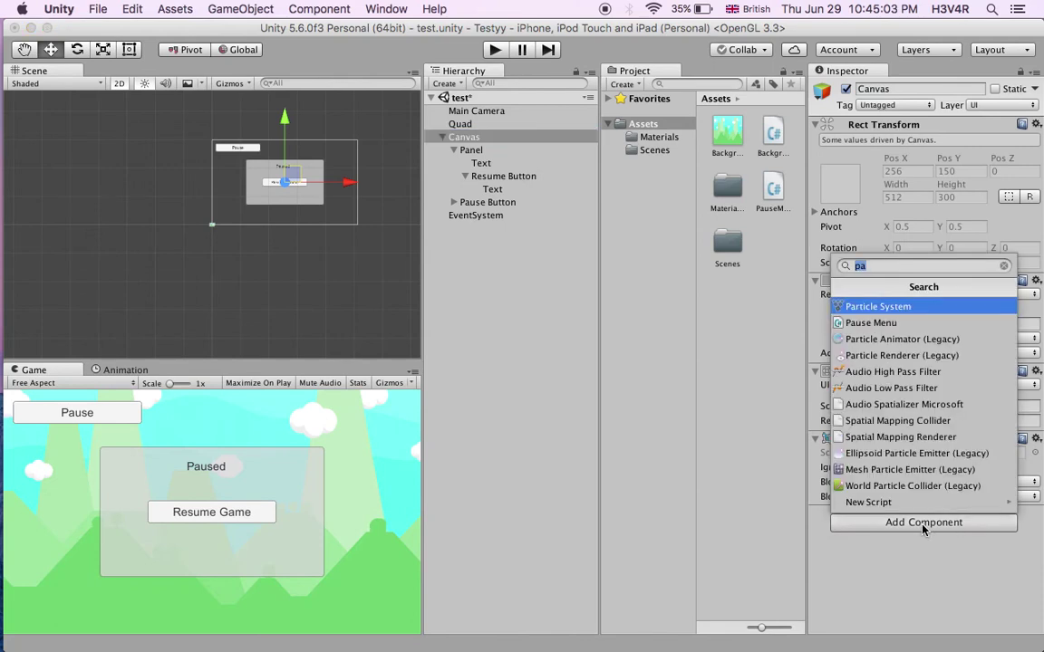
pyautogui.write('pause')
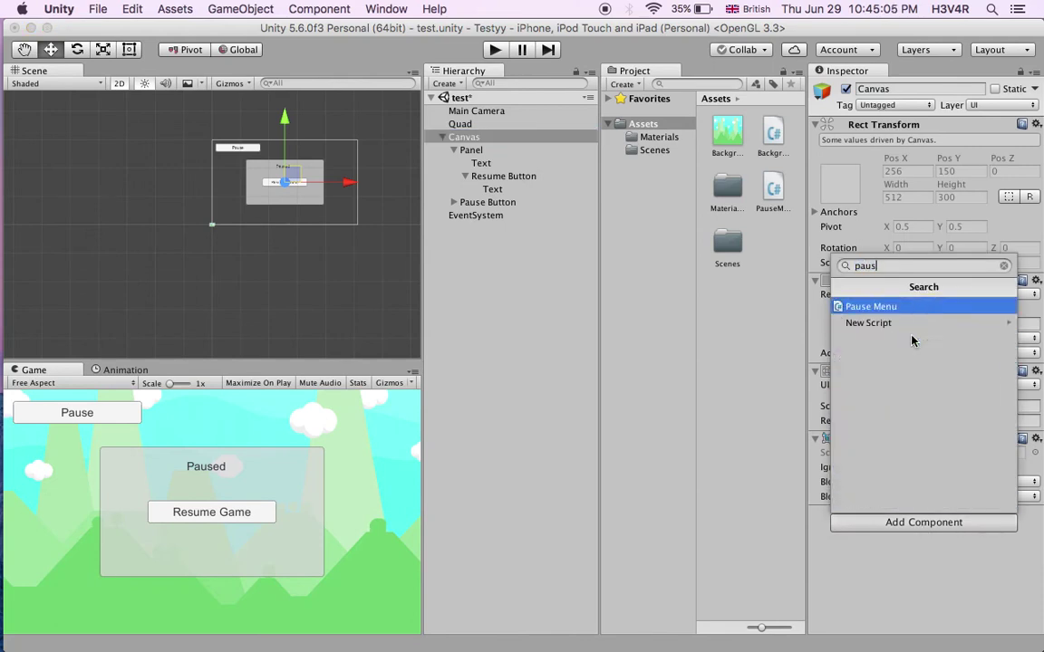
pyautogui.click(900, 307)
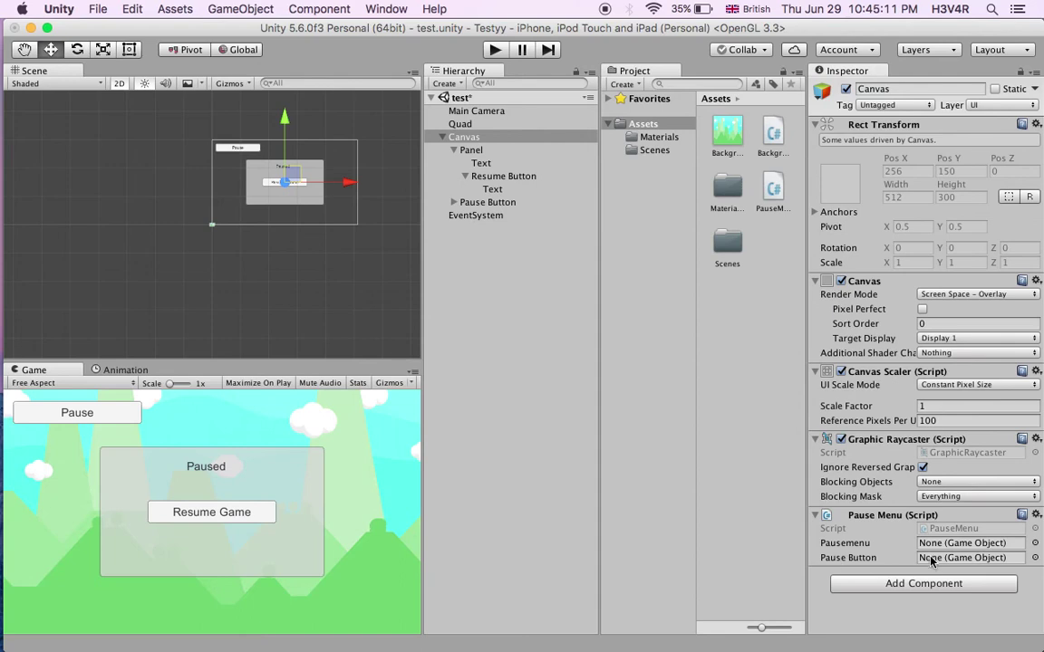
# Rename the Panel to 'PAuse Menu'.
pyautogui.click(476, 152)
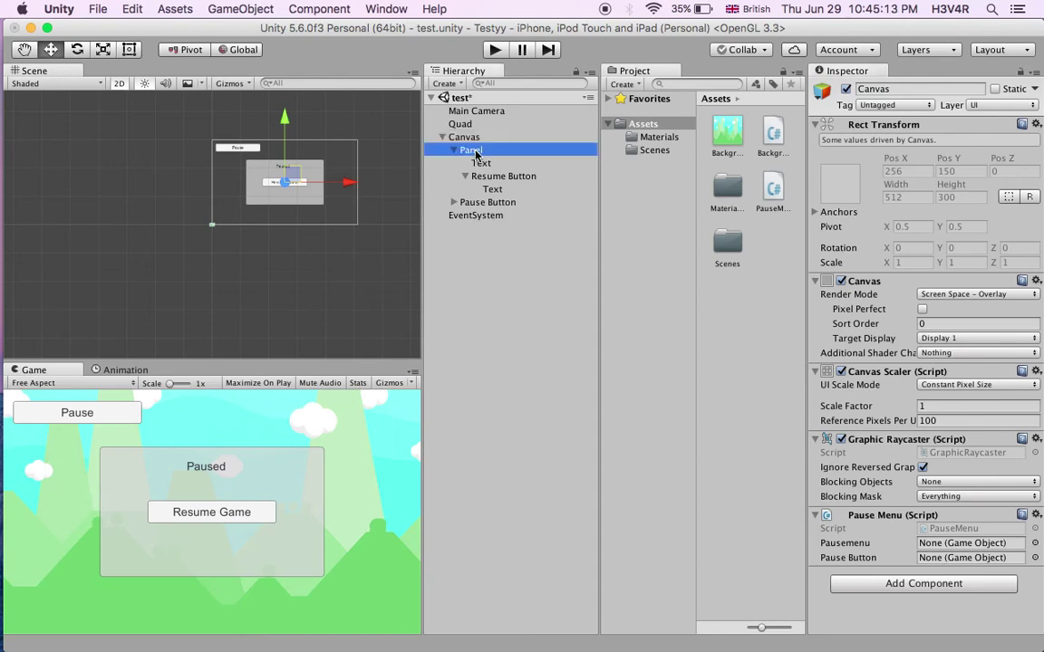
pyautogui.click(475, 151)
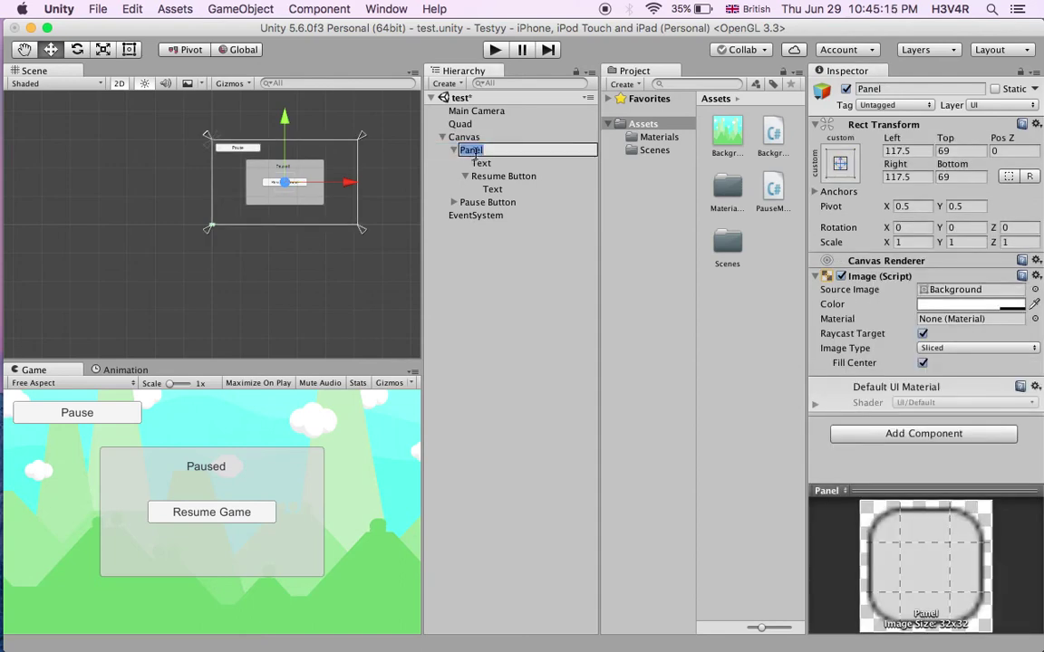
pyautogui.write('PAuse Menu')
pyautogui.press('Return')
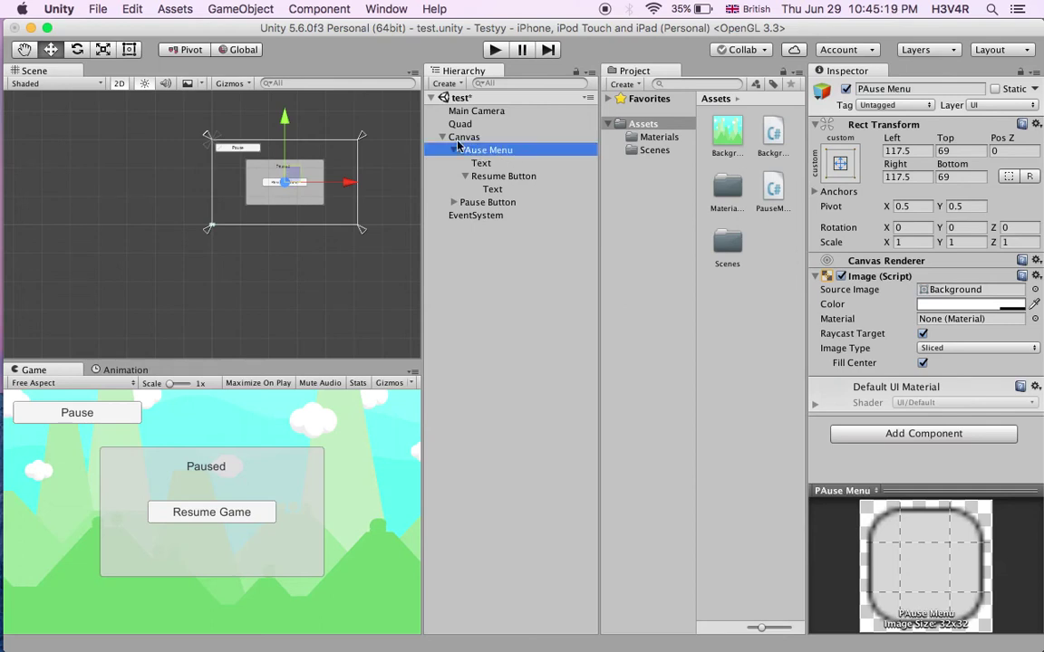
# Assign PAuse Menu and Pause Button to the script's Pausemenu and Pause Button fields, then save.
pyautogui.click(464, 136)
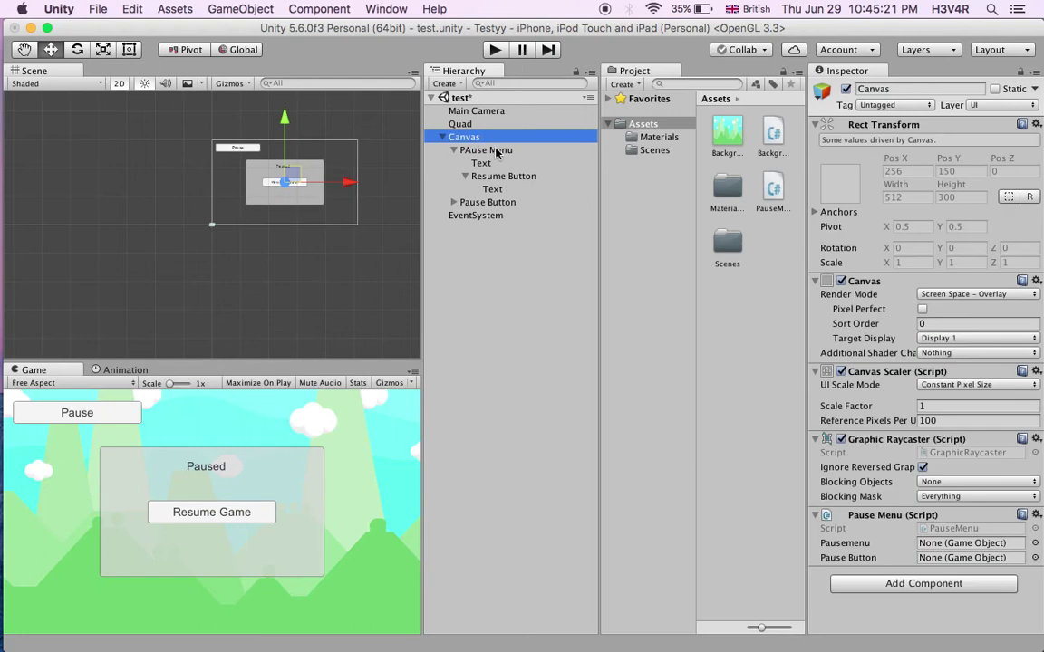
pyautogui.moveTo(480, 149); pyautogui.dragTo(936, 547)
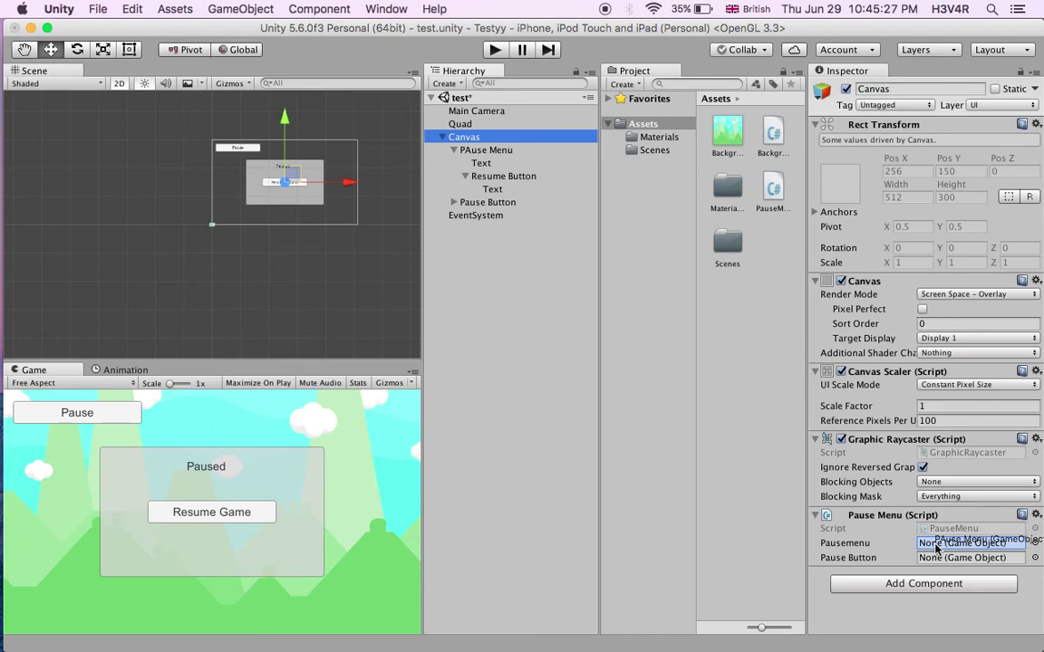
pyautogui.moveTo(936, 548); pyautogui.dragTo(936, 547)
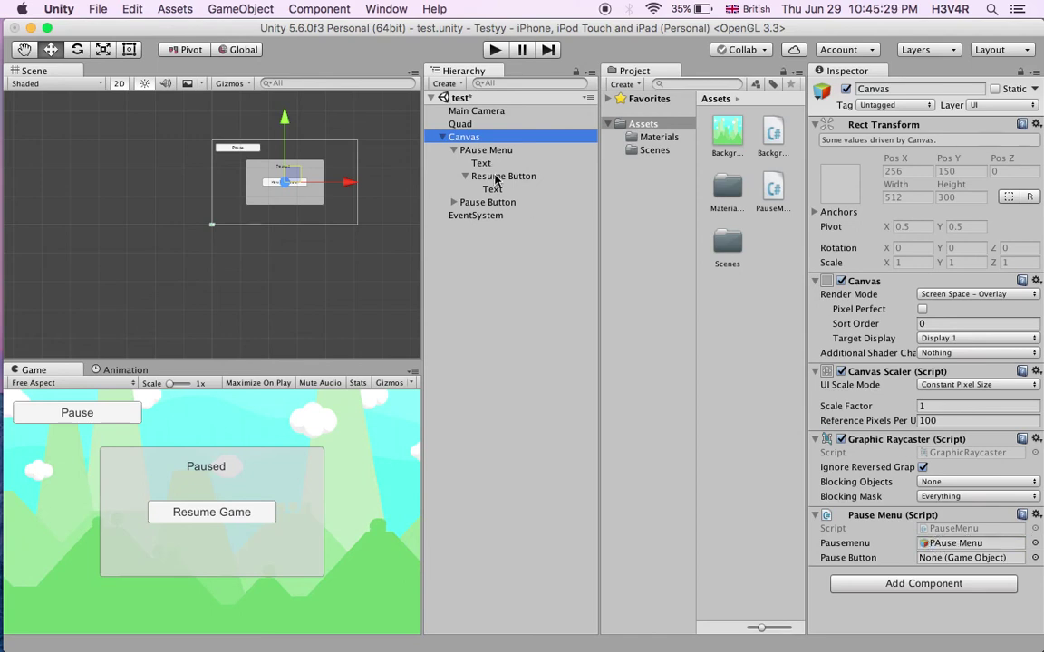
pyautogui.moveTo(485, 202); pyautogui.dragTo(924, 558)
pyautogui.press('super+s')
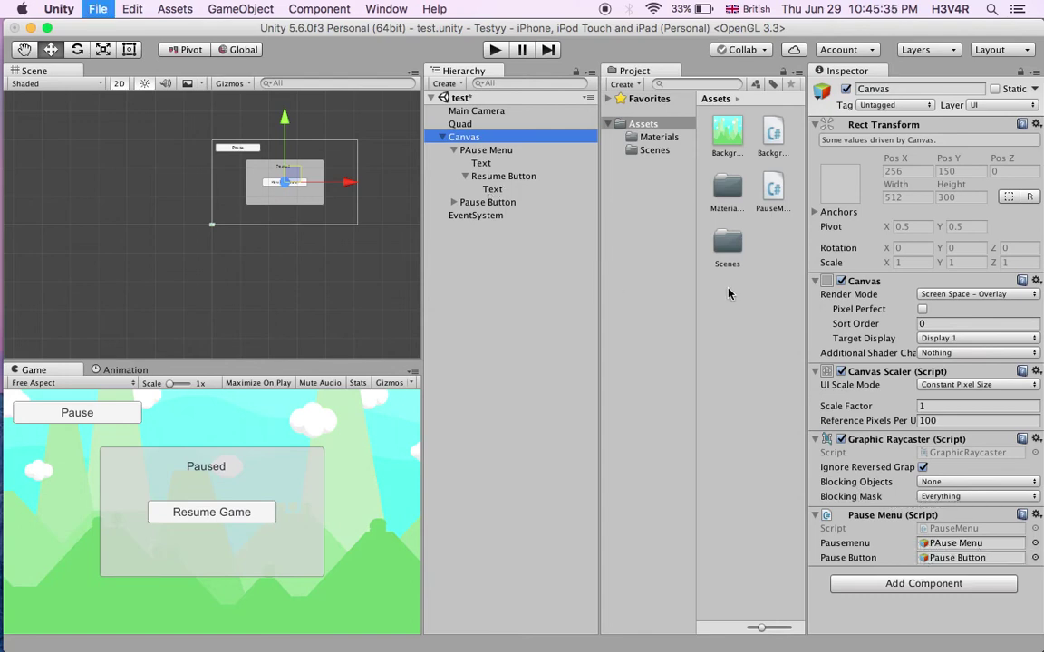
# Anchor the PAuse Menu panel to the middle-centre preset.
pyautogui.click(481, 150)
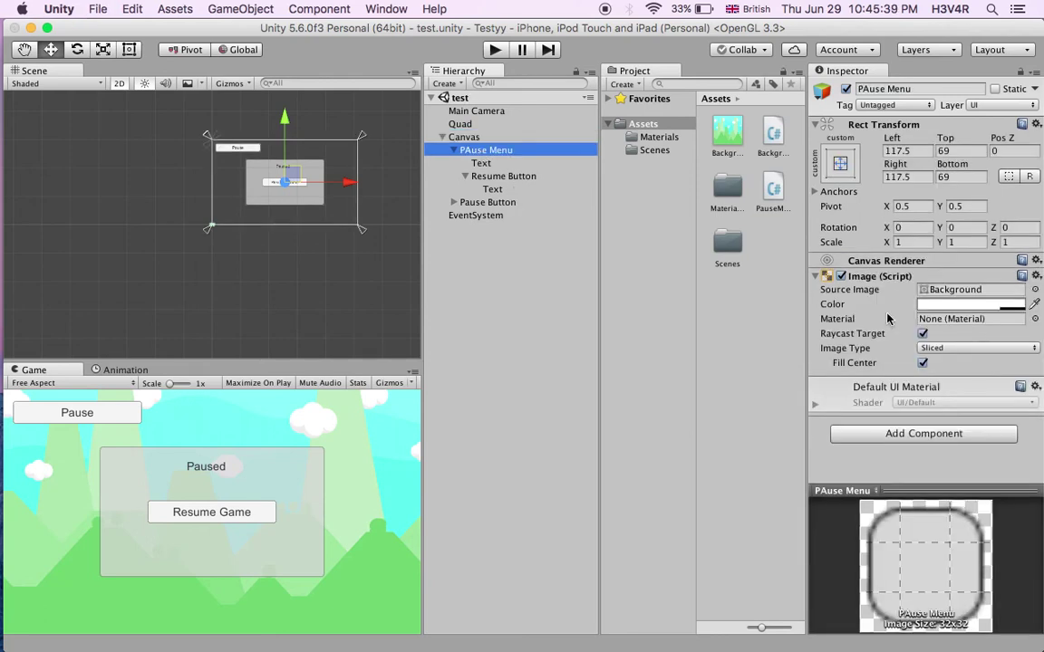
pyautogui.click(829, 168)
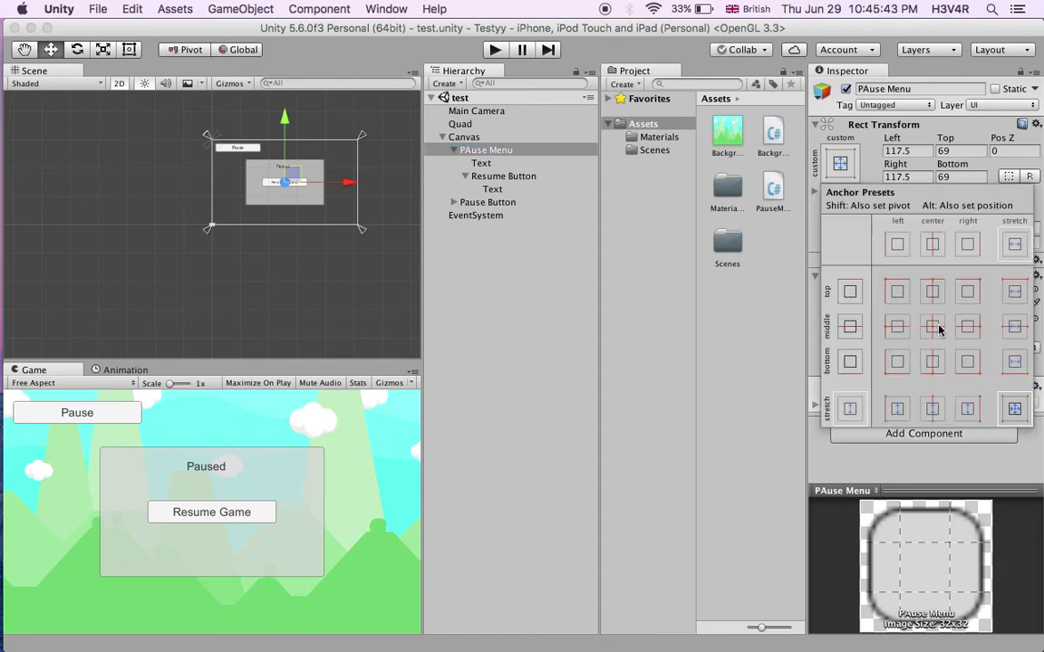
pyautogui.click(935, 329)
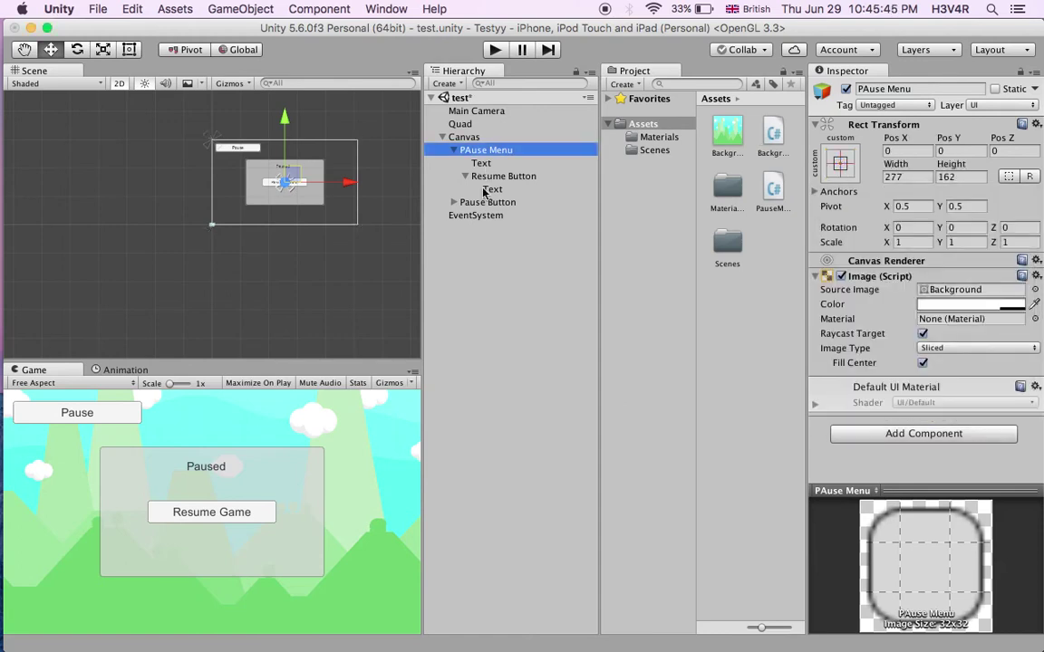
pyautogui.click(478, 204)
# Add an On Click entry to the Pause button targeting the Canvas and choose PauseMenu > Pause ().
pyautogui.scroll(-5, 934, 388)
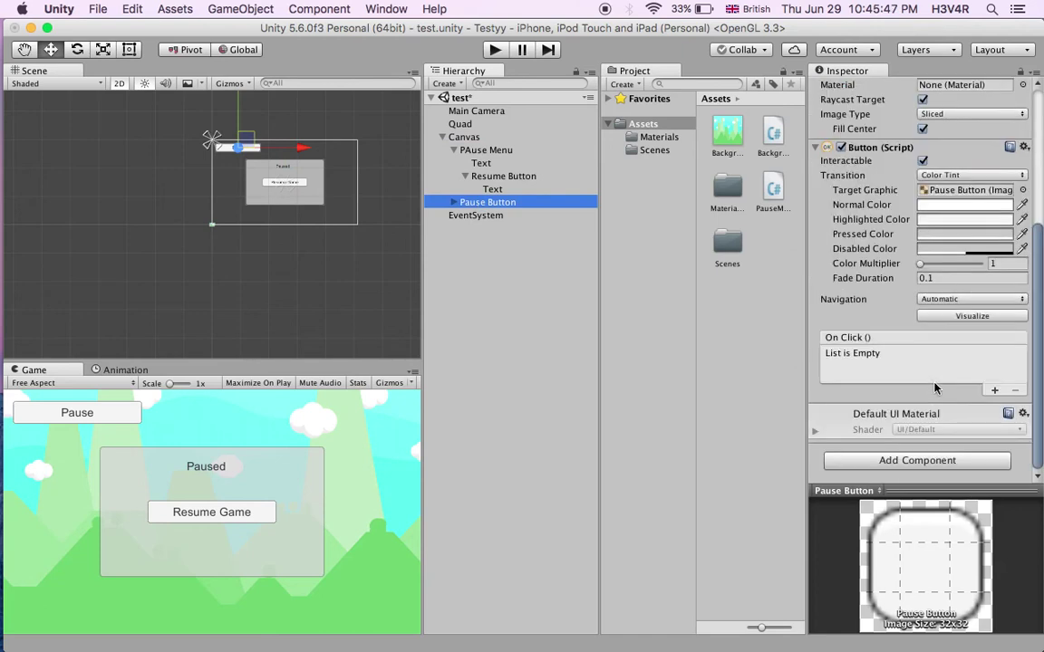
pyautogui.click(992, 391)
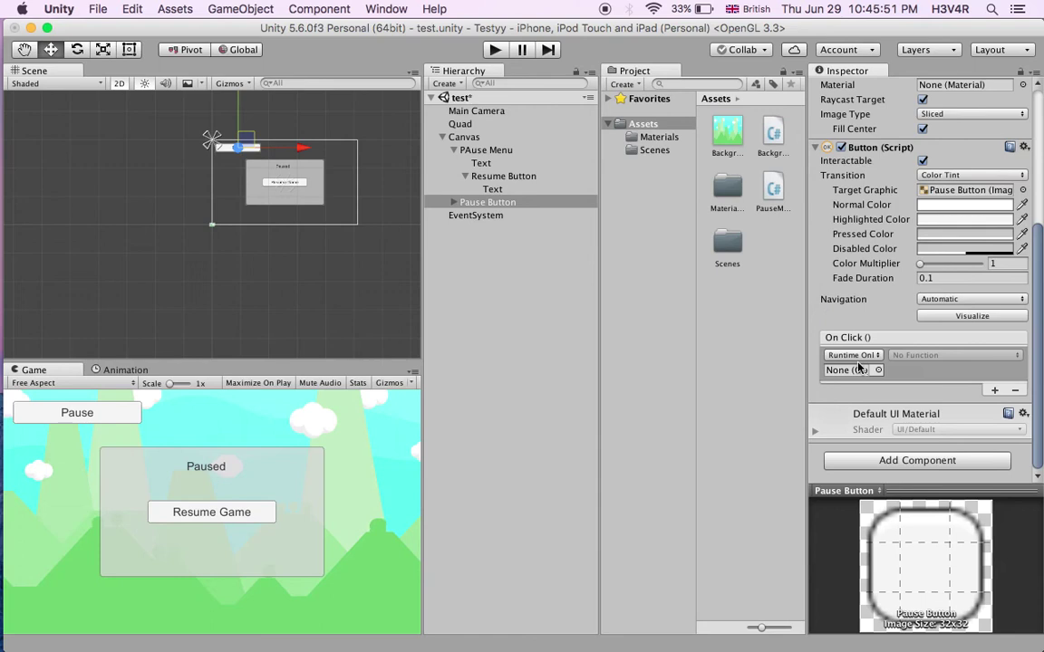
pyautogui.moveTo(469, 135); pyautogui.dragTo(846, 370)
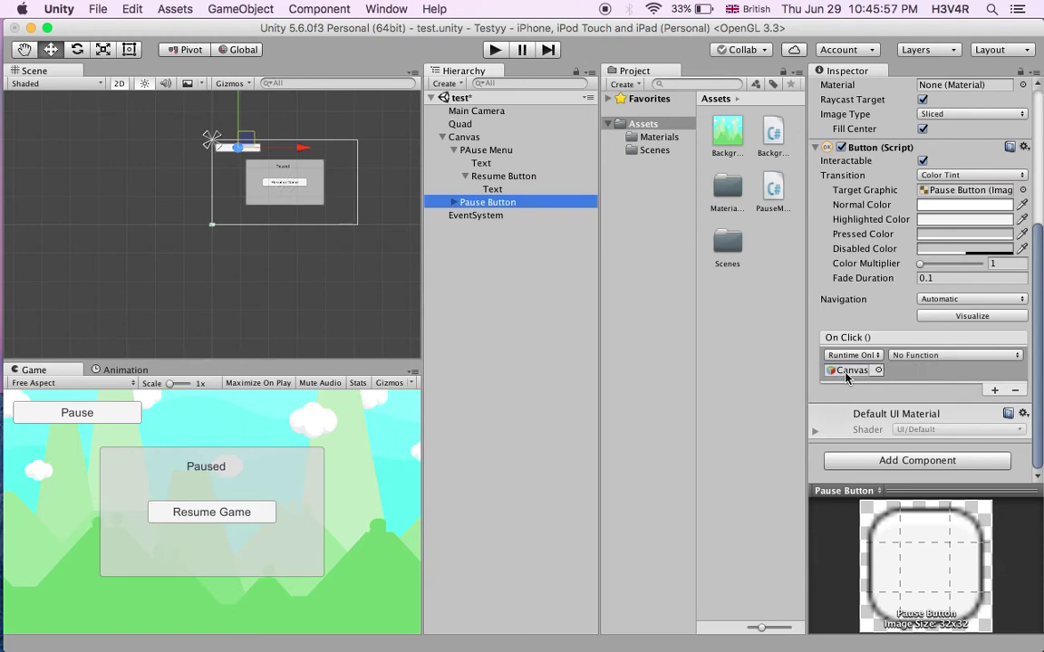
pyautogui.click(921, 356)
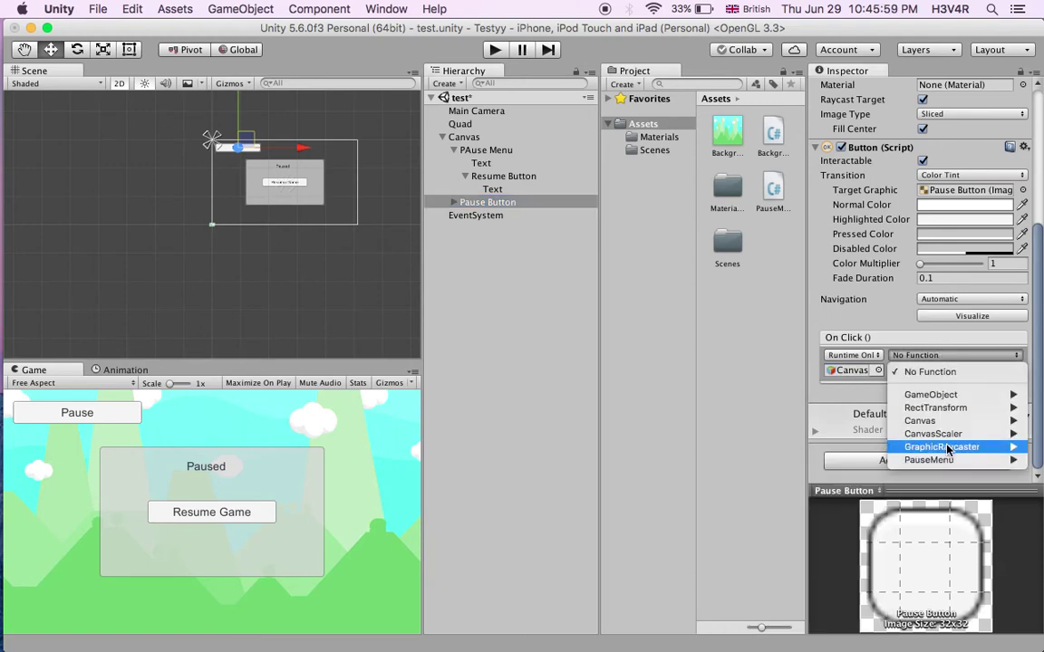
pyautogui.moveTo(932, 461)
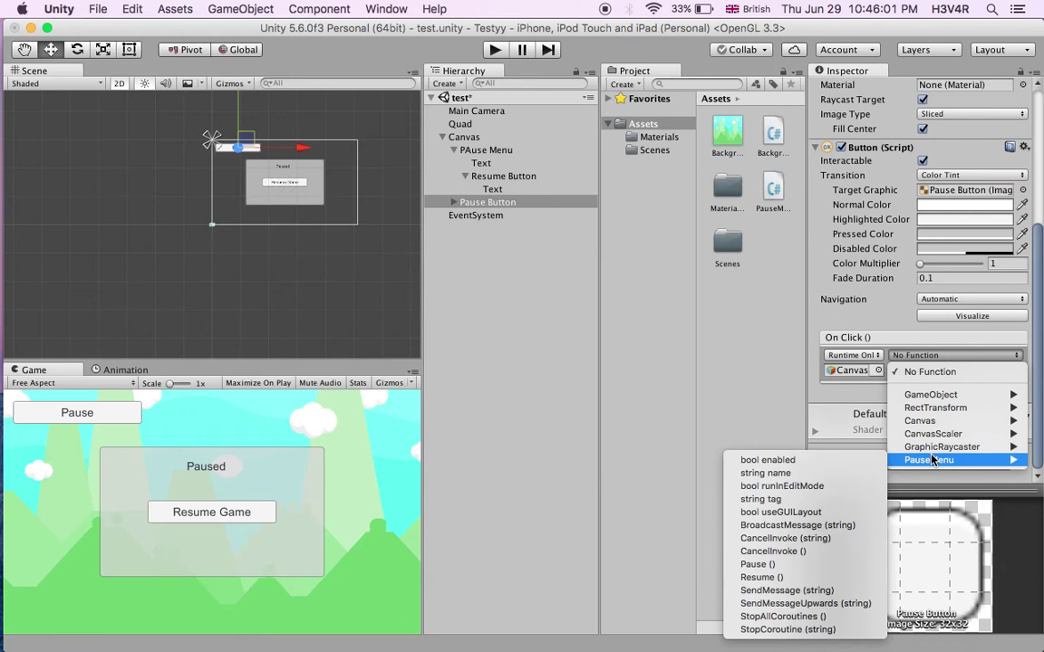
pyautogui.click(764, 564)
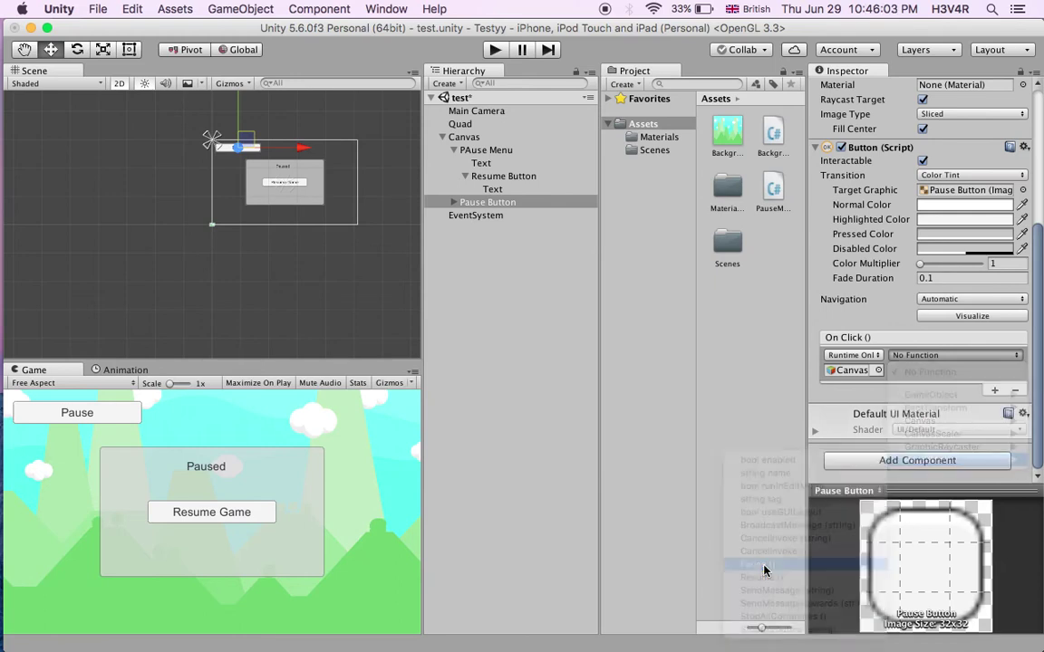
# Wire the Resume button's On Click to the Canvas's PauseMenu > Resume (), then save the scene.
pyautogui.click(480, 176)
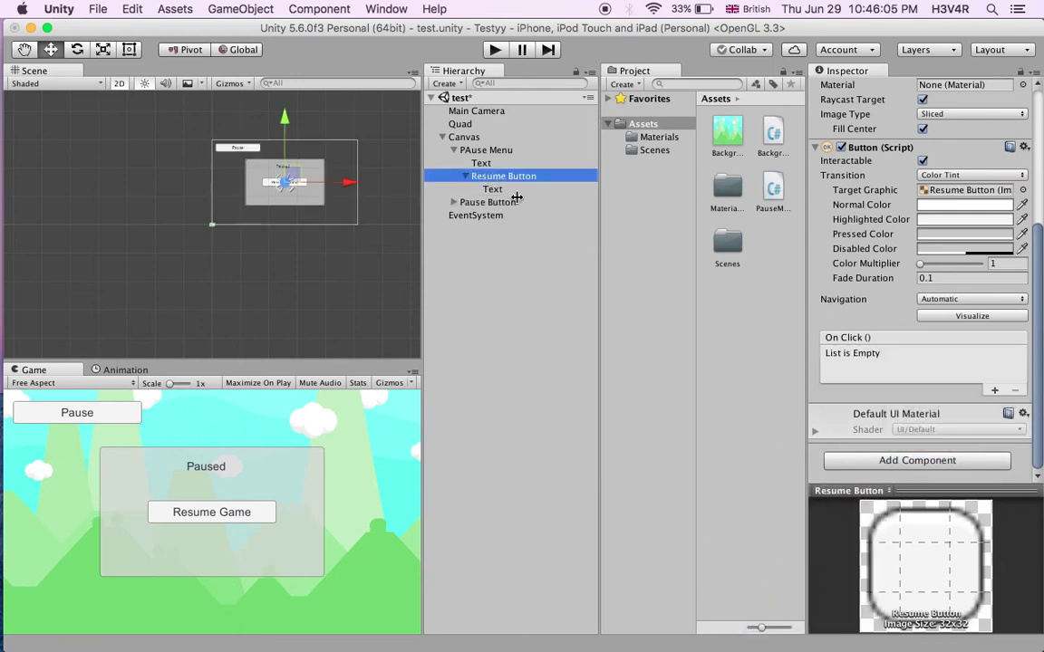
pyautogui.click(993, 392)
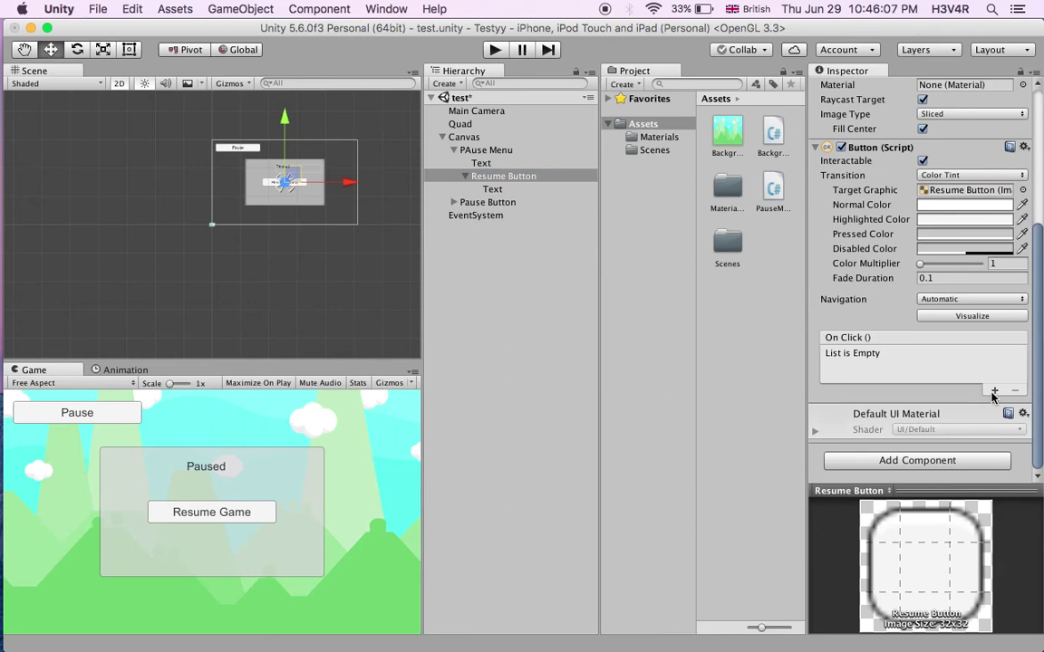
pyautogui.click(993, 392)
pyautogui.moveTo(461, 136); pyautogui.dragTo(852, 370)
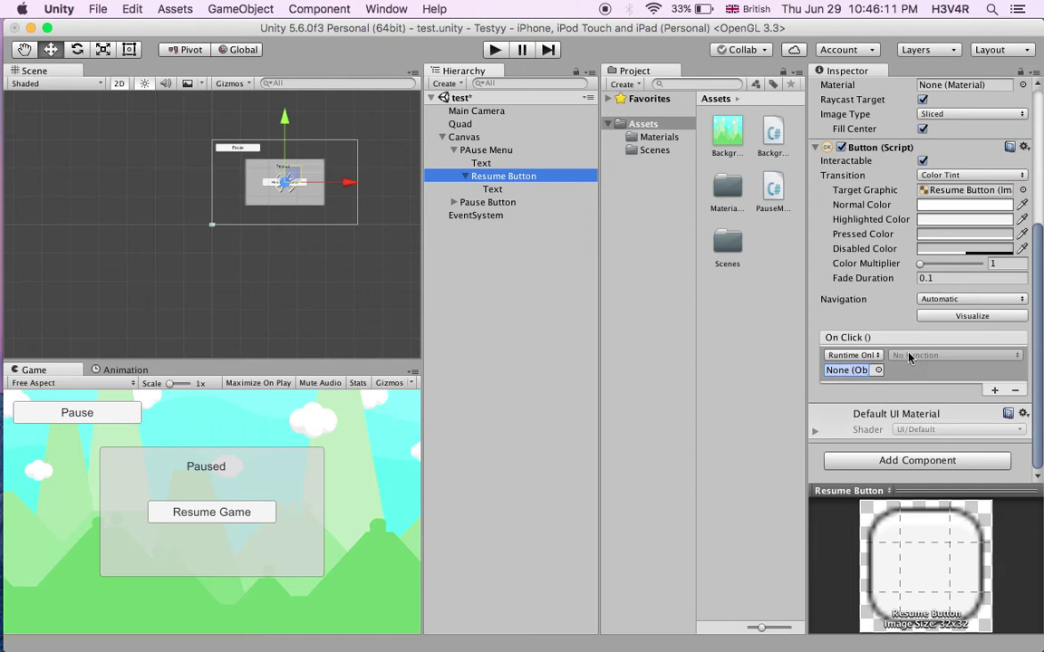
pyautogui.click(909, 355)
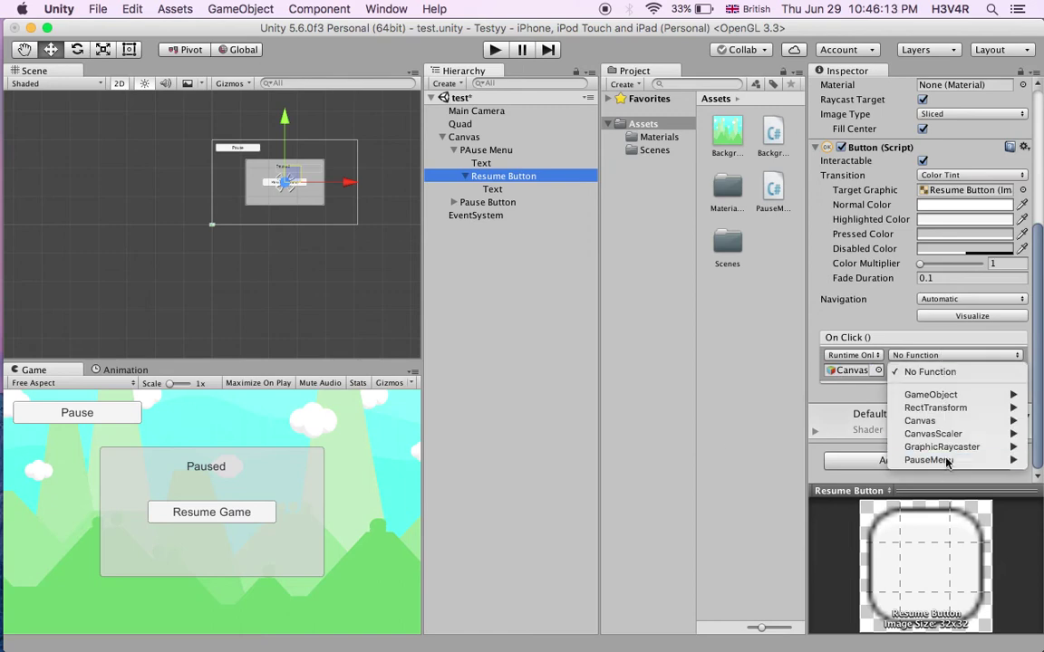
pyautogui.moveTo(947, 462)
pyautogui.click(796, 578)
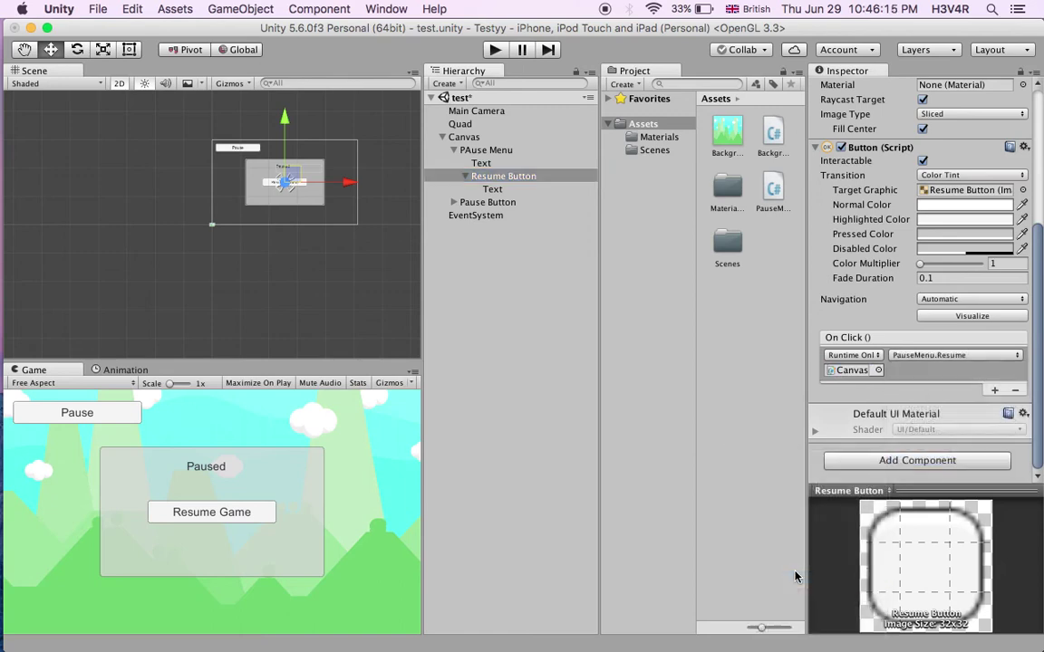
pyautogui.press('super+s')
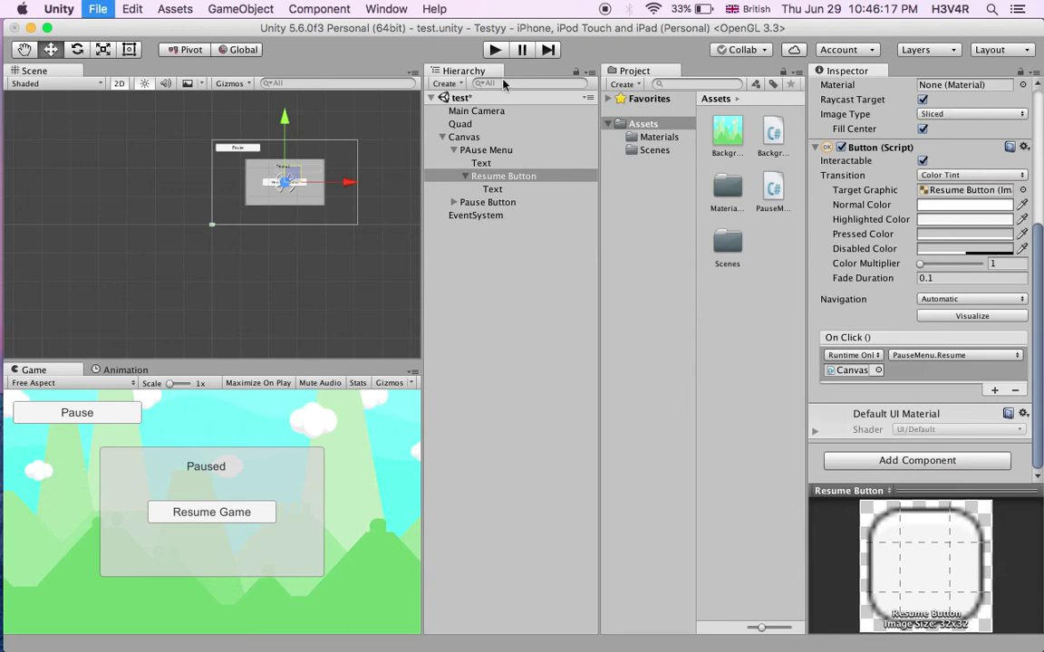
# Play the scene, raise the Quad's background scroll speed to 1, try Resume Game, then stop.
pyautogui.click(495, 50)
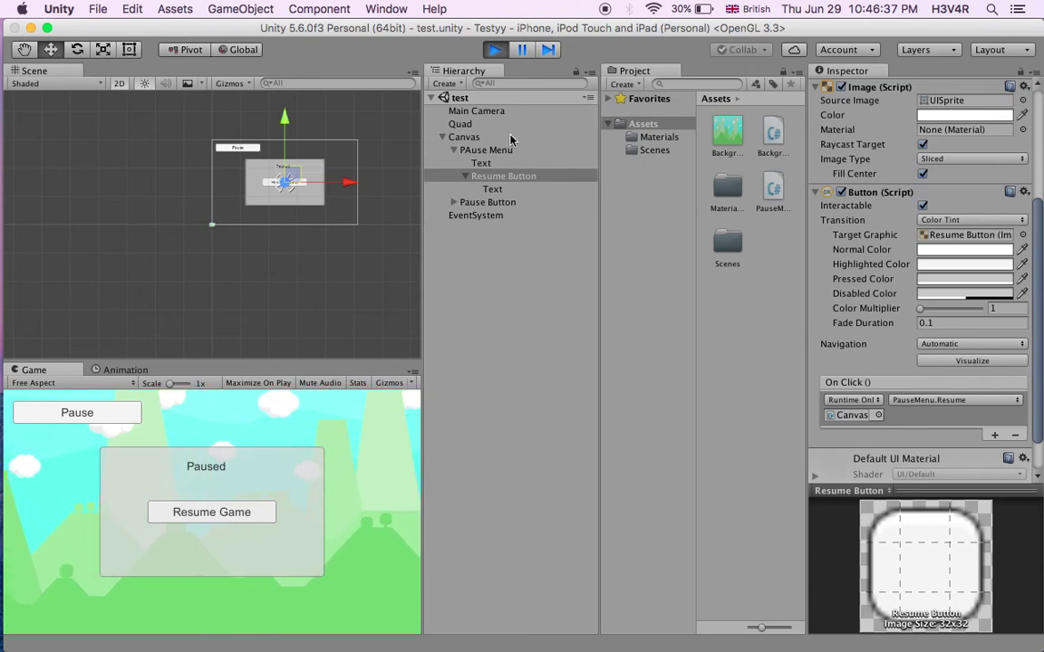
pyautogui.click(462, 124)
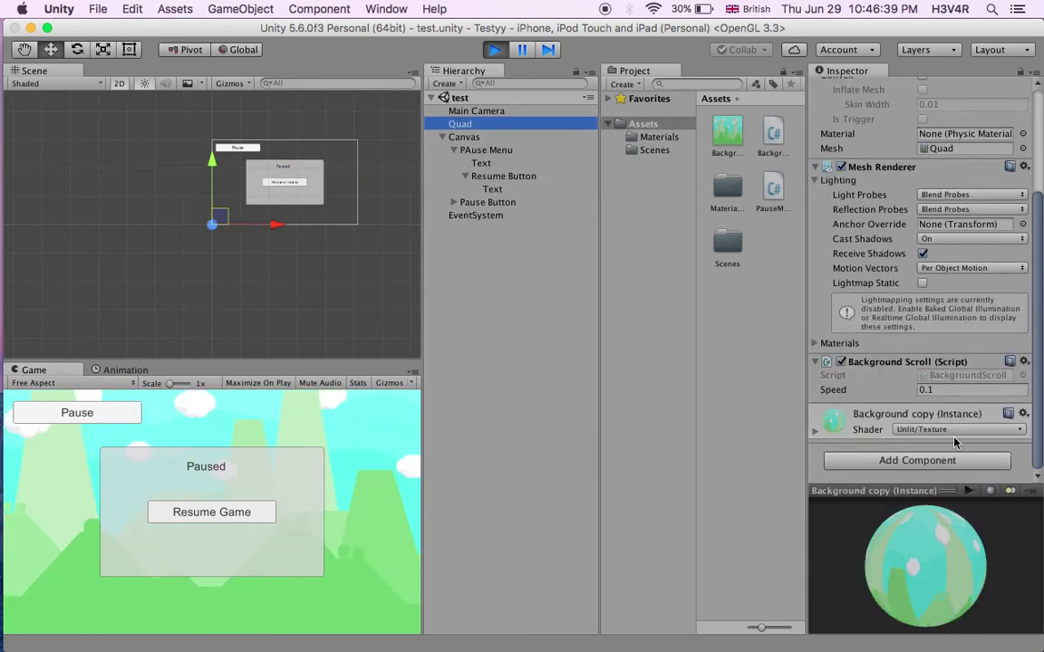
pyautogui.click(948, 391)
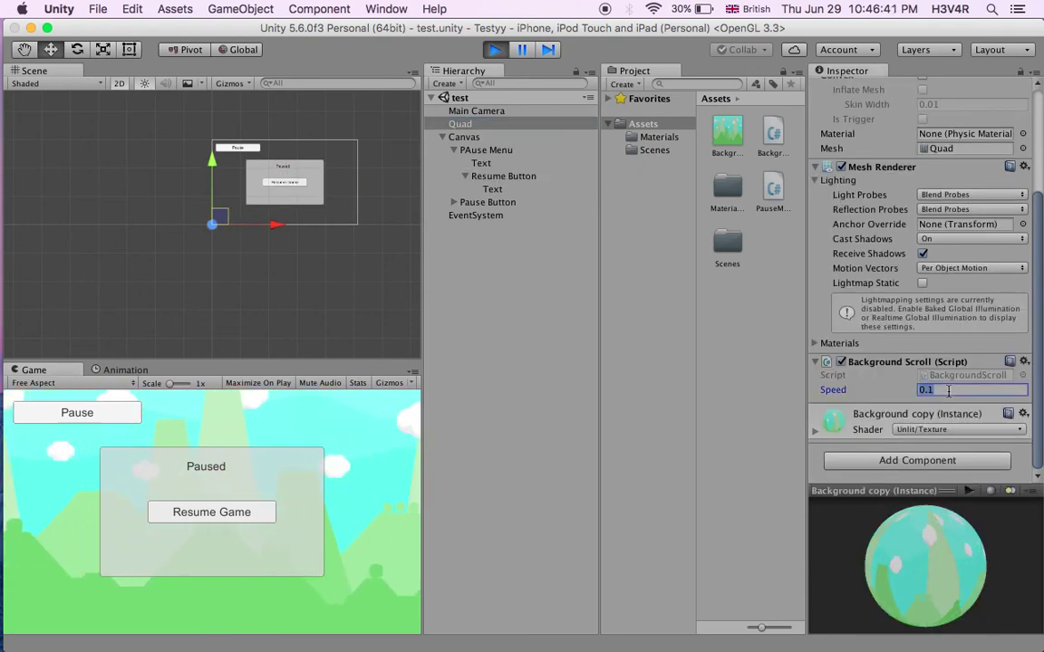
pyautogui.write('1')
pyautogui.press('Return')
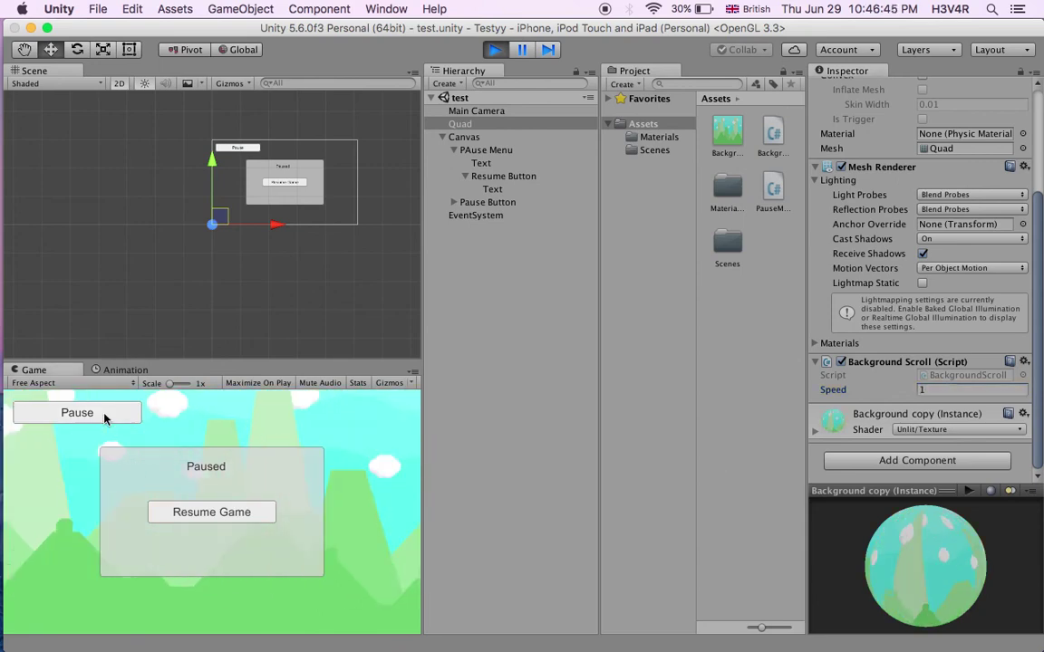
pyautogui.click(201, 516)
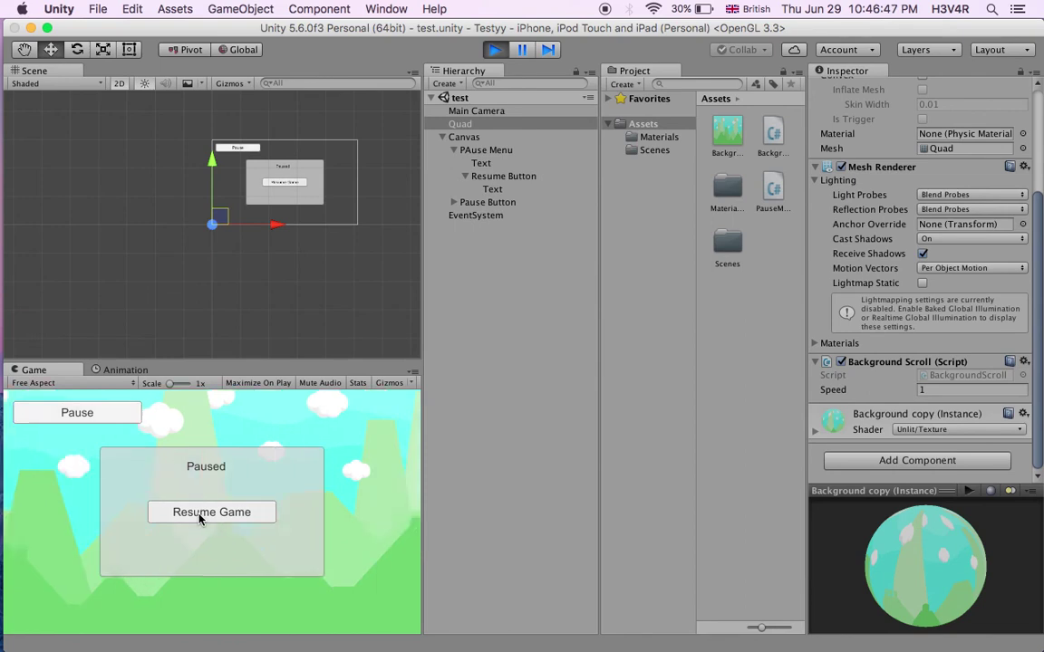
pyautogui.click(494, 50)
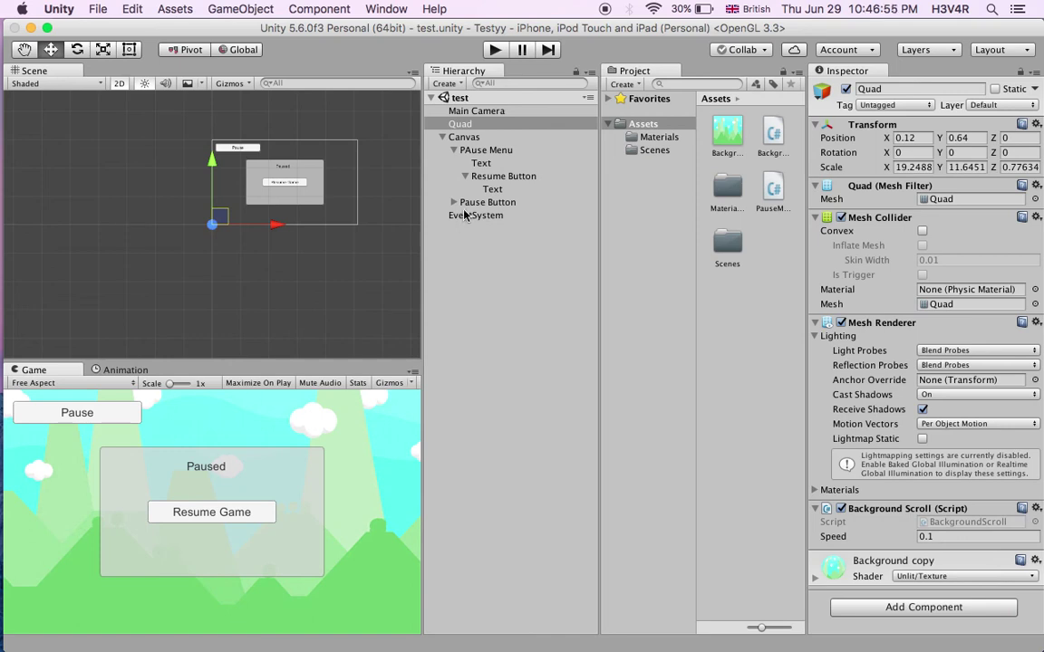
# Rename the 'PAuse Menu' panel to 'Pause Menu'.
pyautogui.click(494, 150)
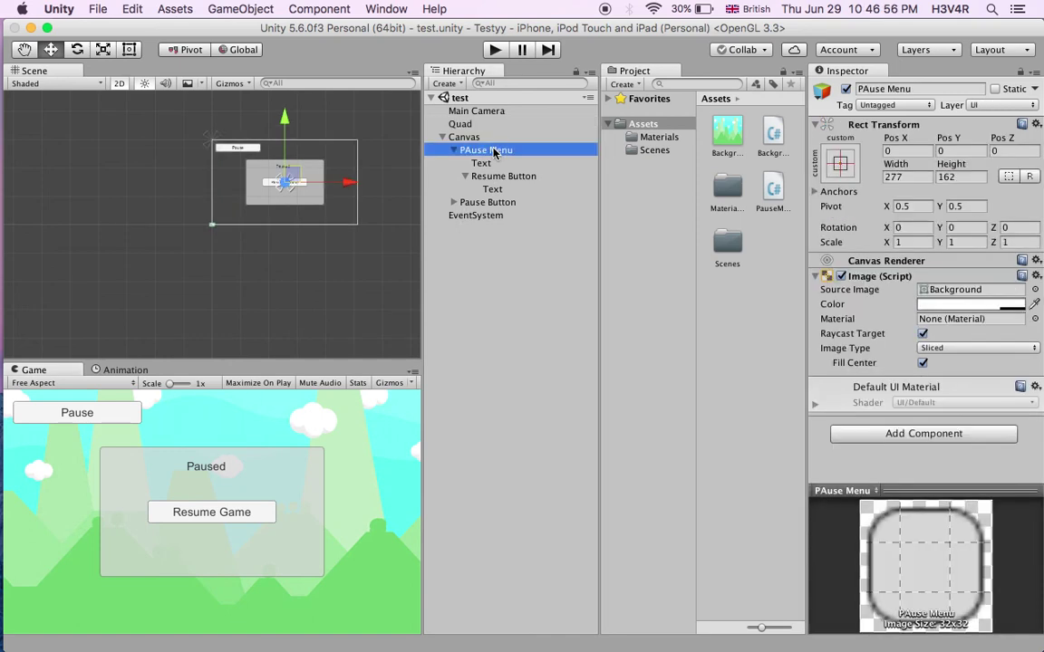
pyautogui.click(867, 91)
pyautogui.click(867, 90)
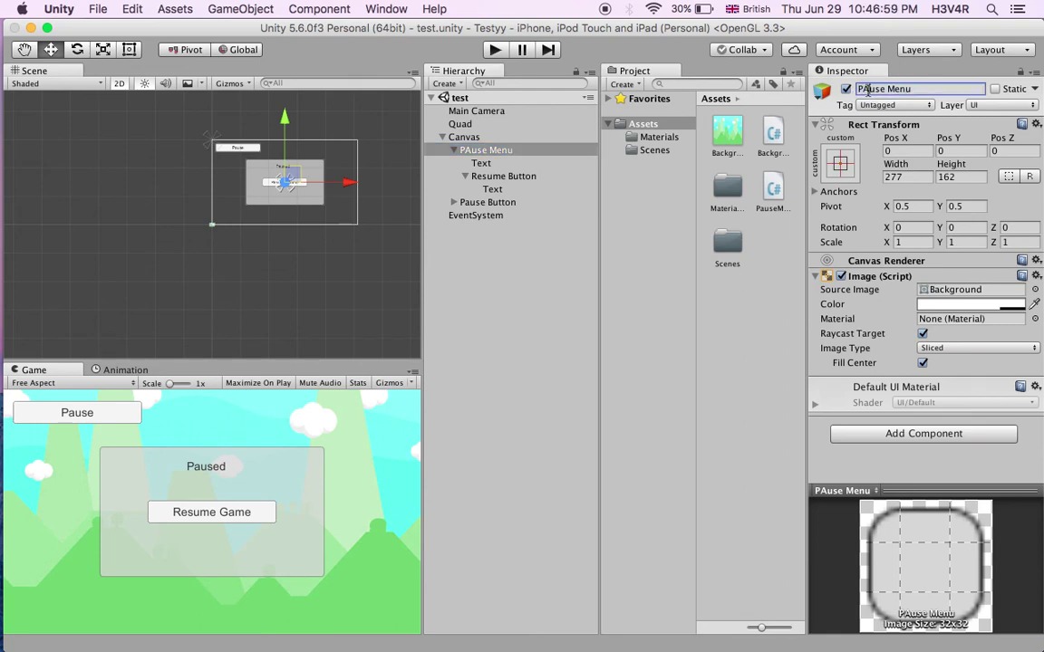
pyautogui.press('BackSpace')
pyautogui.write('a')
# Deactivate the Pause Menu panel, play-test the scene, and select the PauseMenu script asset.
pyautogui.click(846, 88)
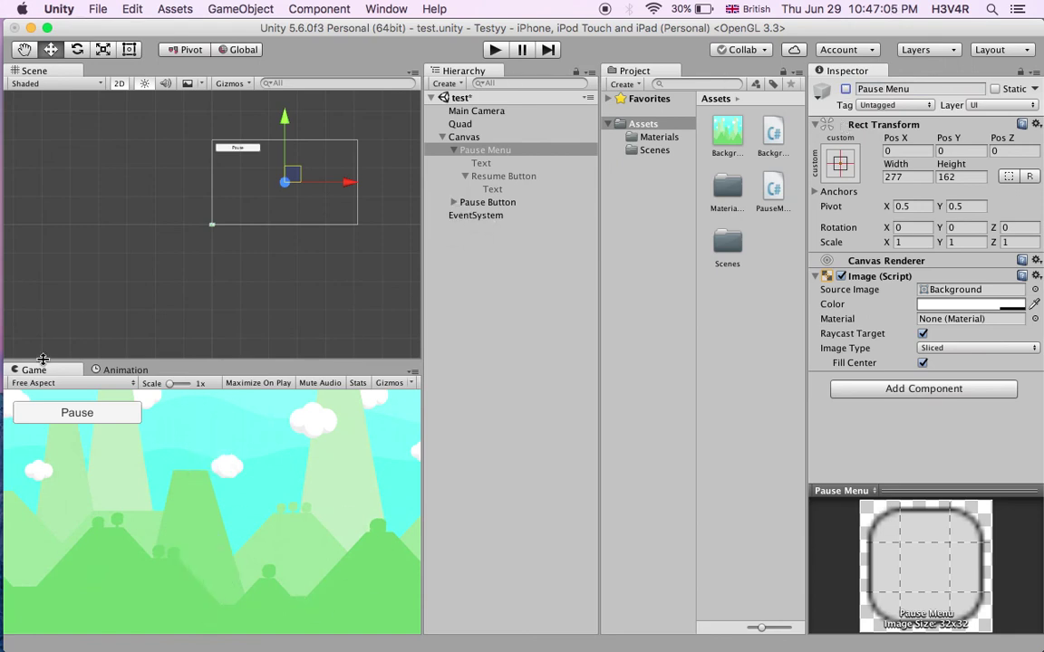
pyautogui.click(498, 51)
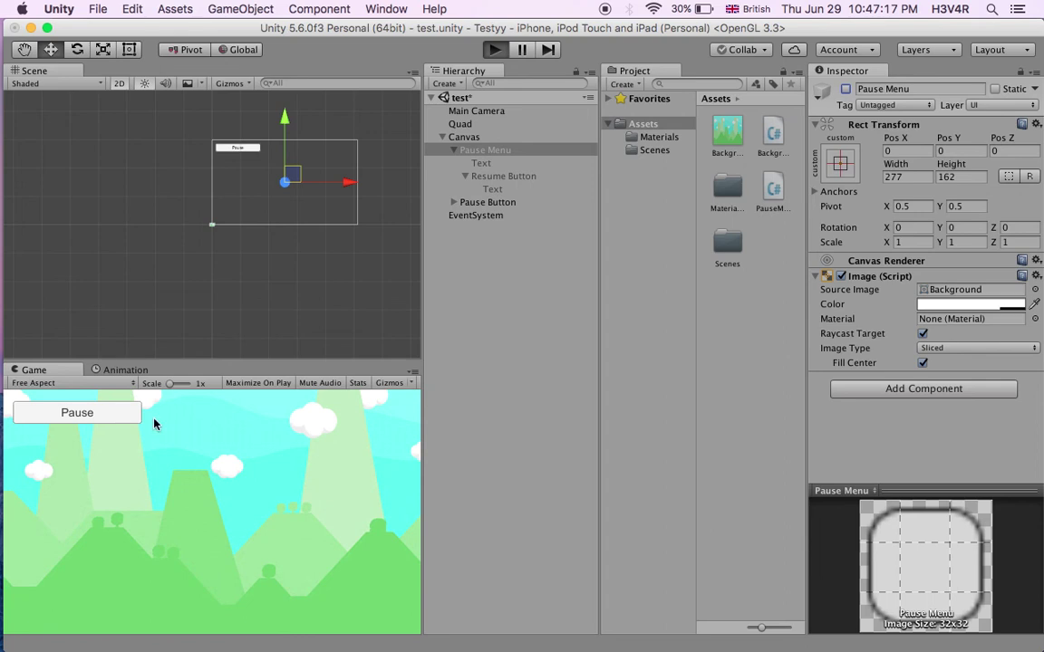
pyautogui.click(495, 49)
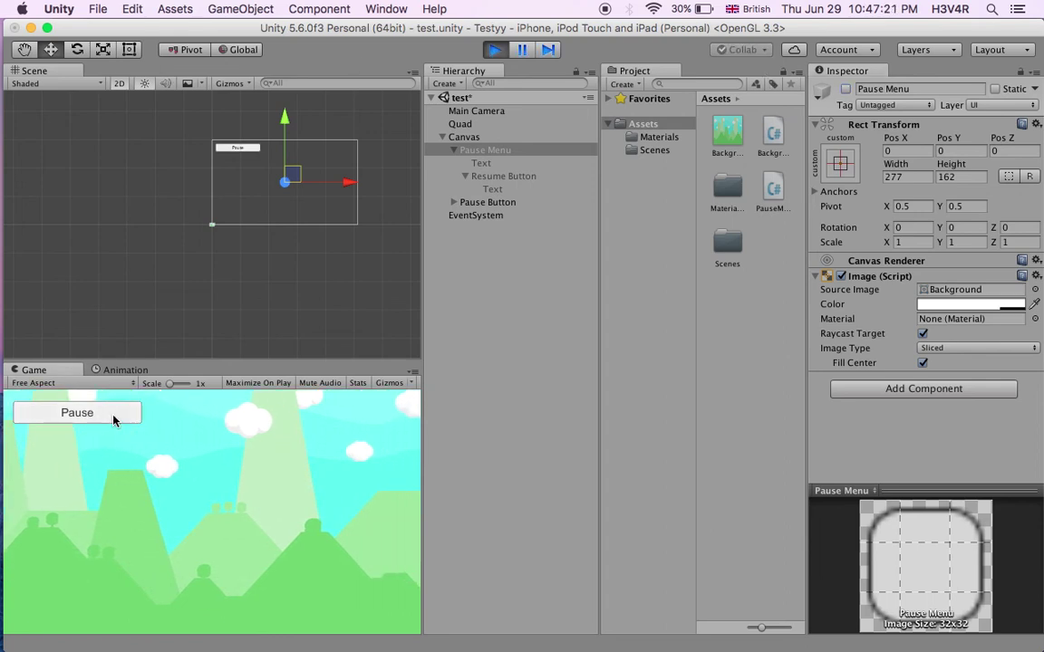
pyautogui.click(495, 49)
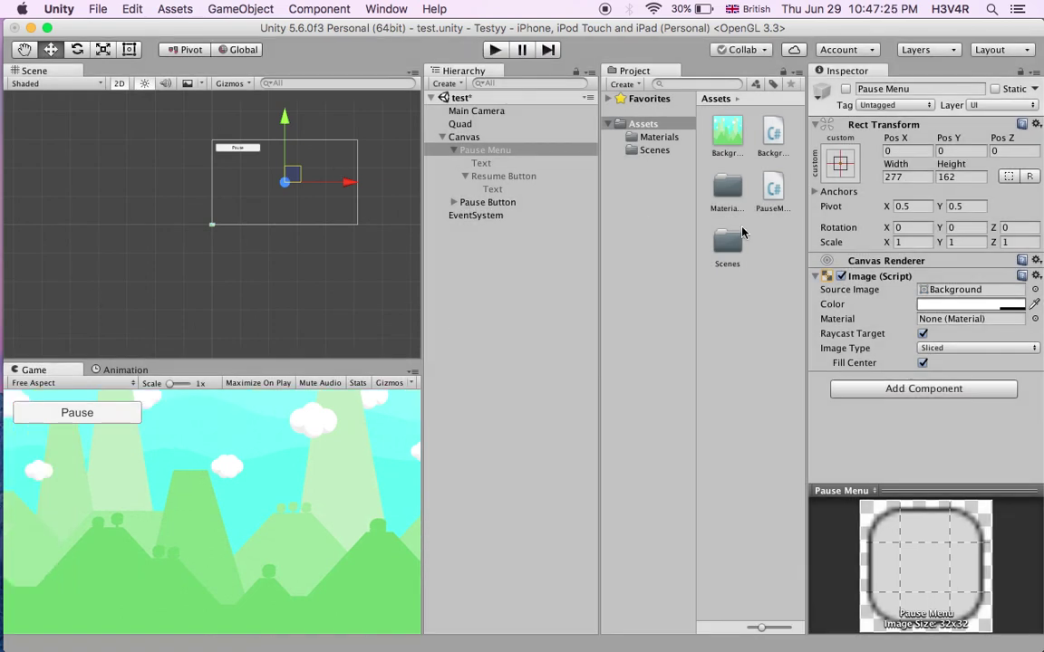
pyautogui.click(774, 187)
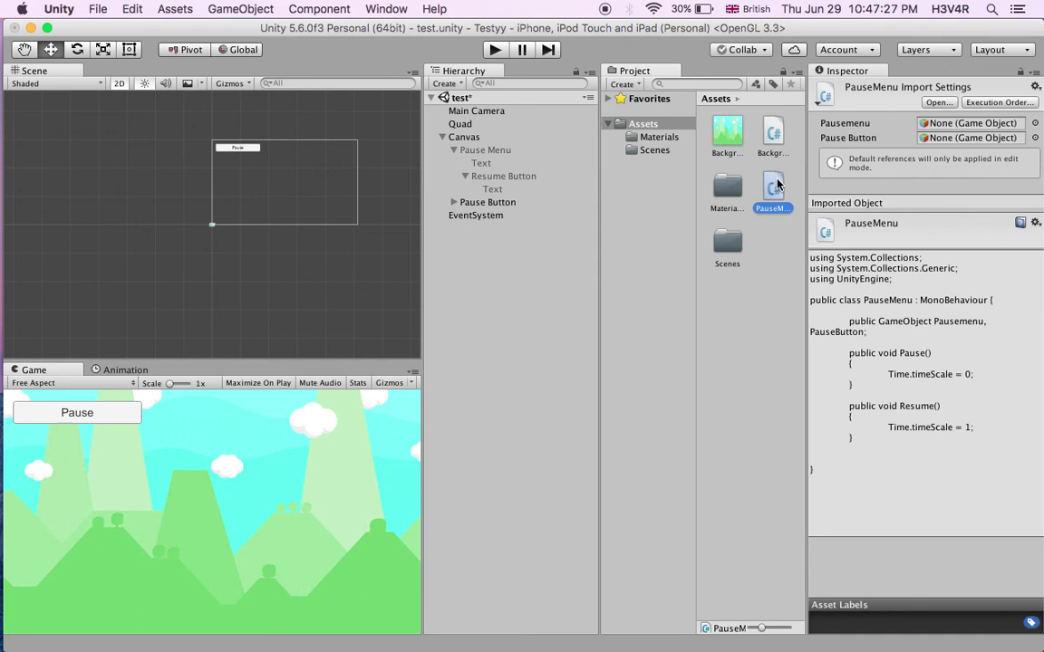
# Open PauseMenu.cs and insert an empty line 11 at the start of Pause().
pyautogui.doubleClick(775, 187)
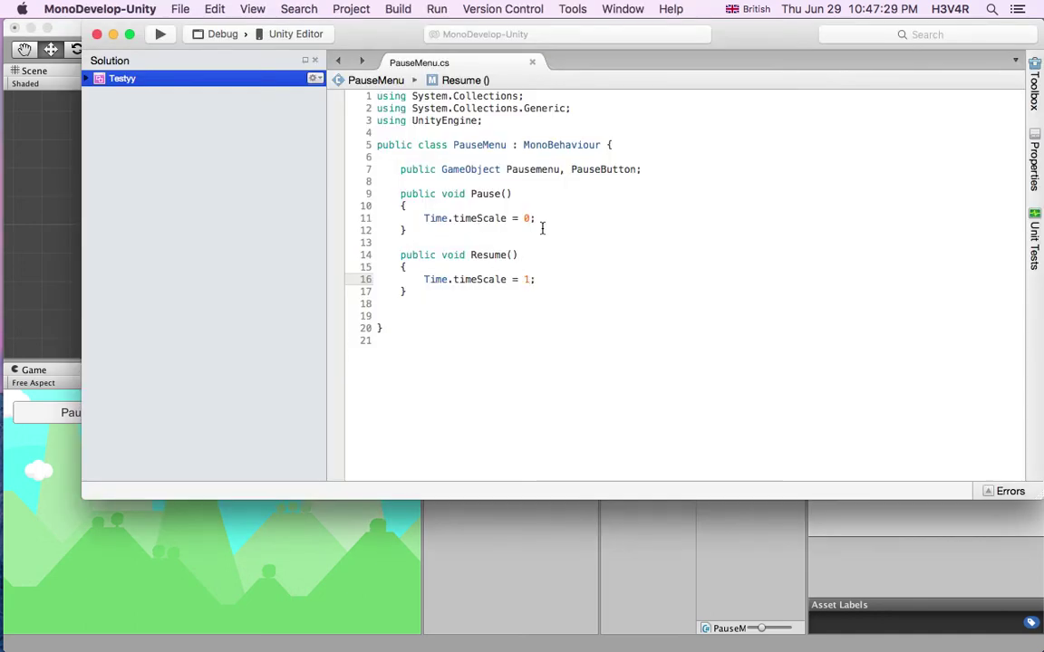
pyautogui.click(507, 207)
pyautogui.press('Return')
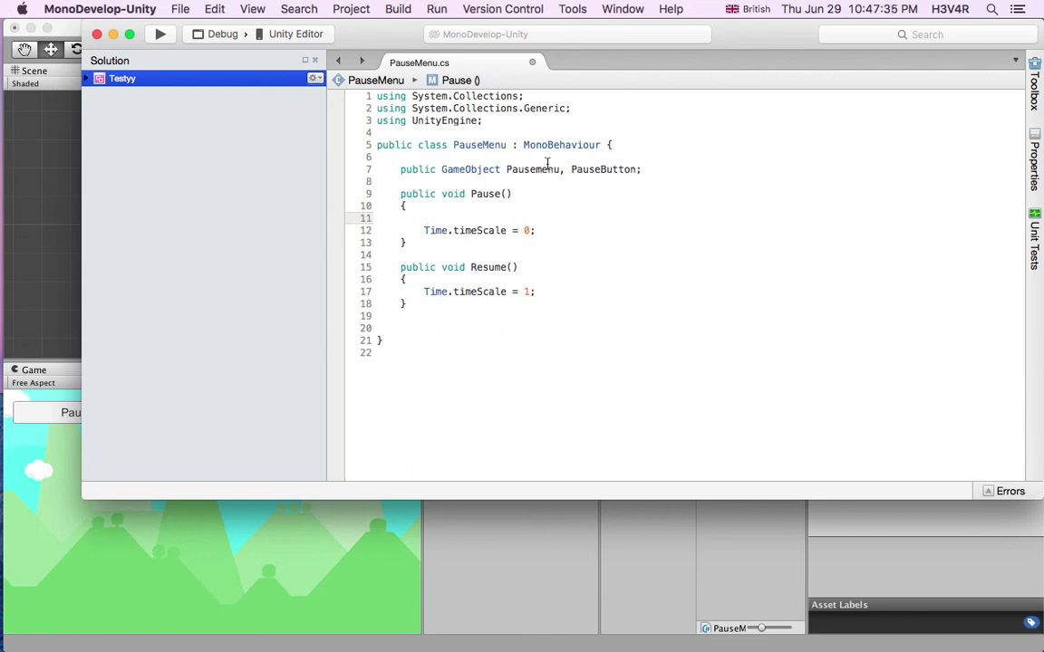
pyautogui.doubleClick(527, 170)
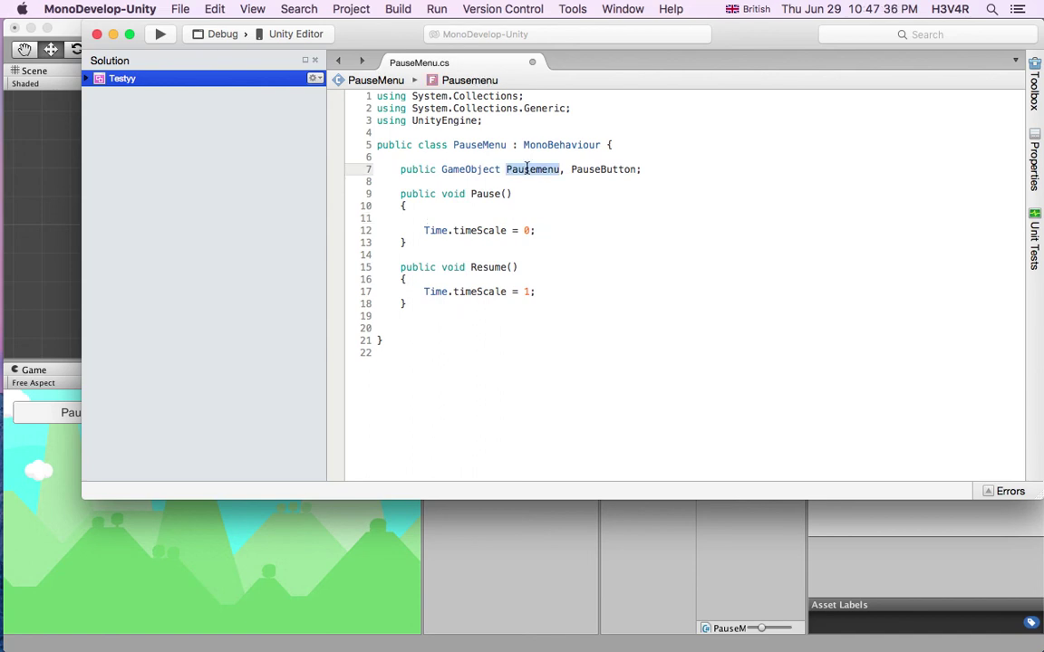
pyautogui.click(487, 218)
# Write Pausemenu.SetActive (true); on line 11 using autocomplete.
pyautogui.write('paus')
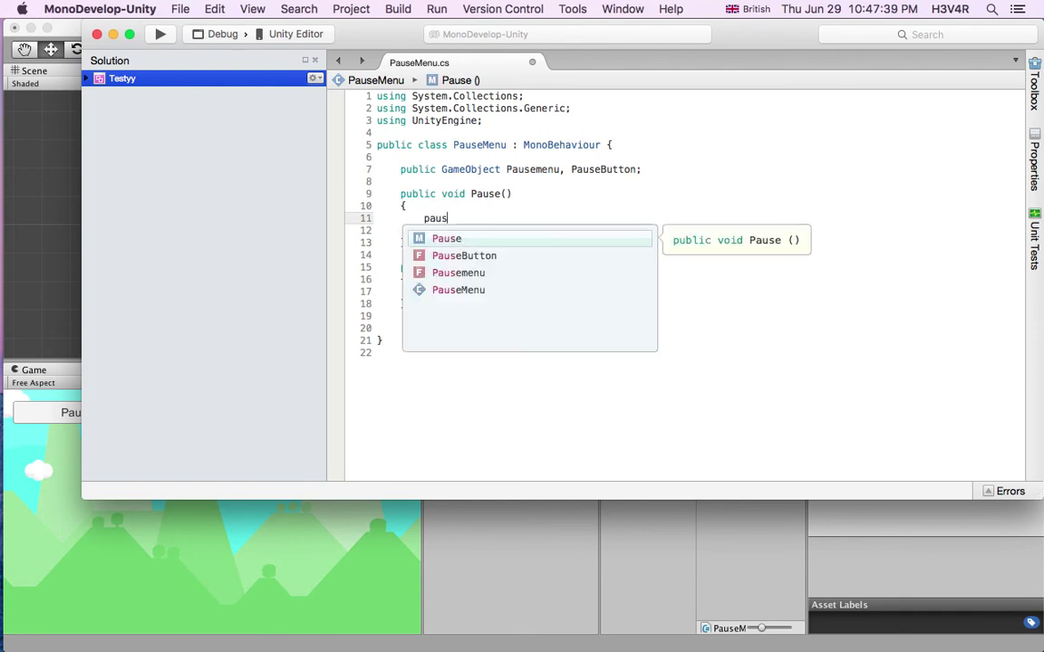
pyautogui.press('Down')
pyautogui.press('Down')
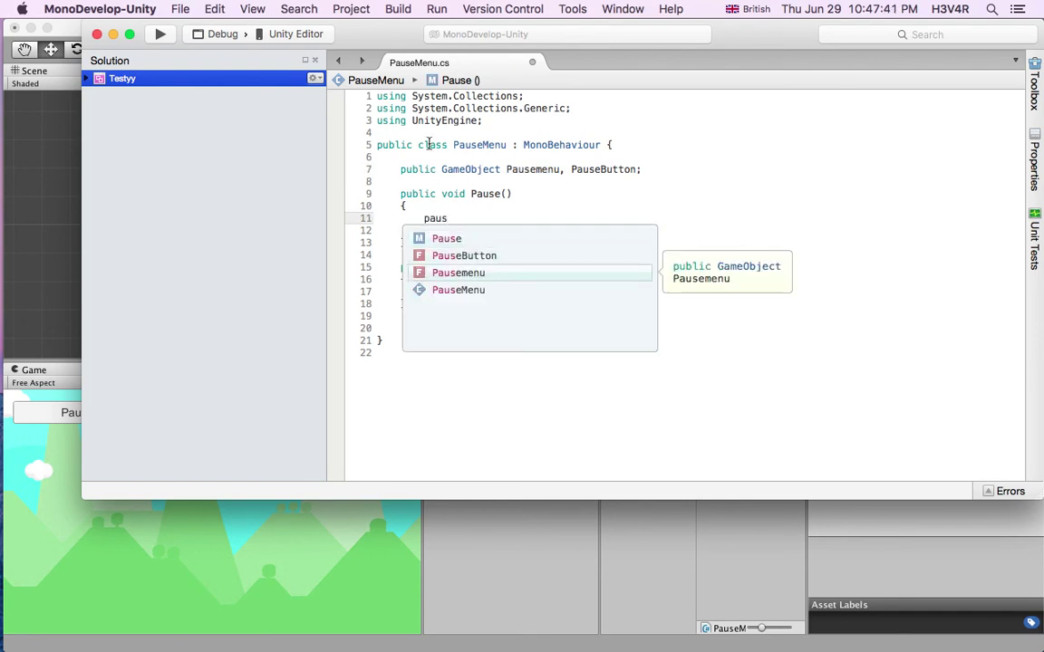
pyautogui.press('Return')
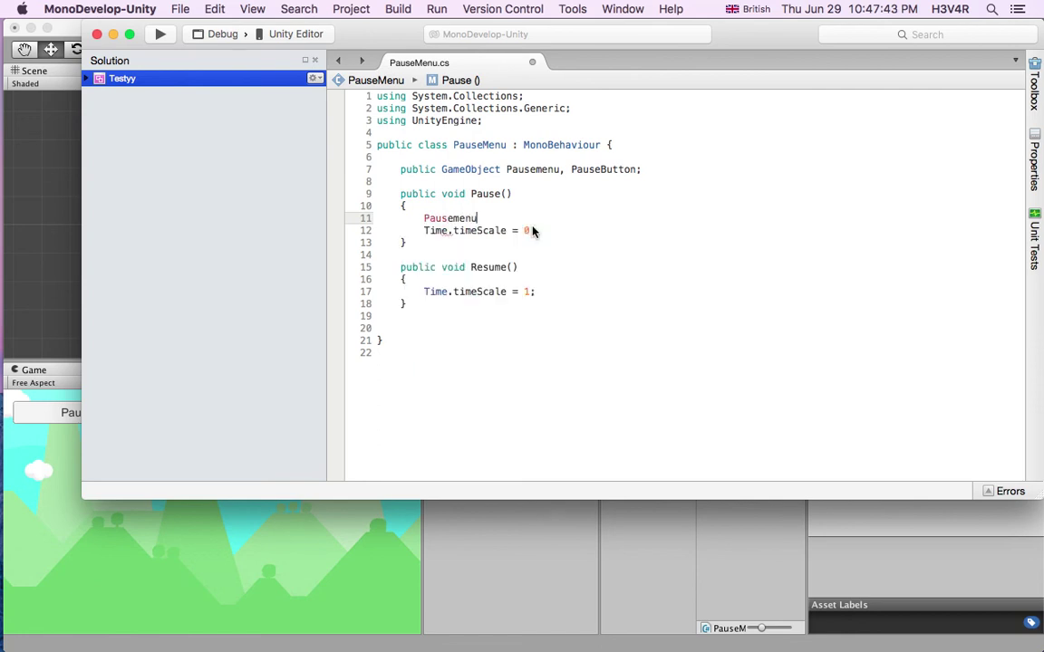
pyautogui.write('.set')
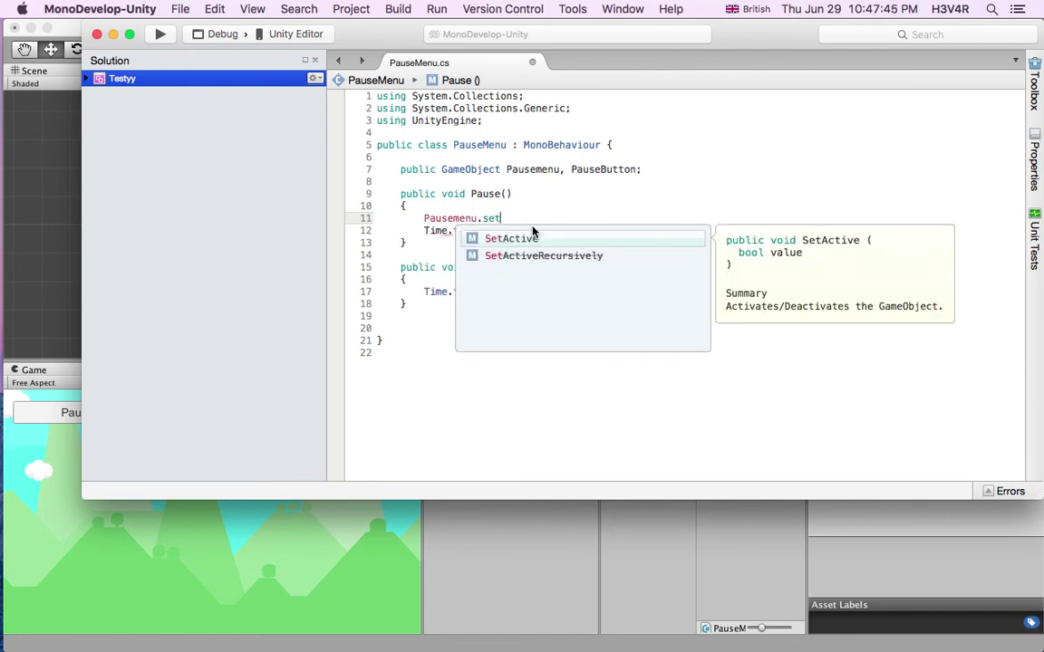
pyautogui.press('Return')
pyautogui.write('(')
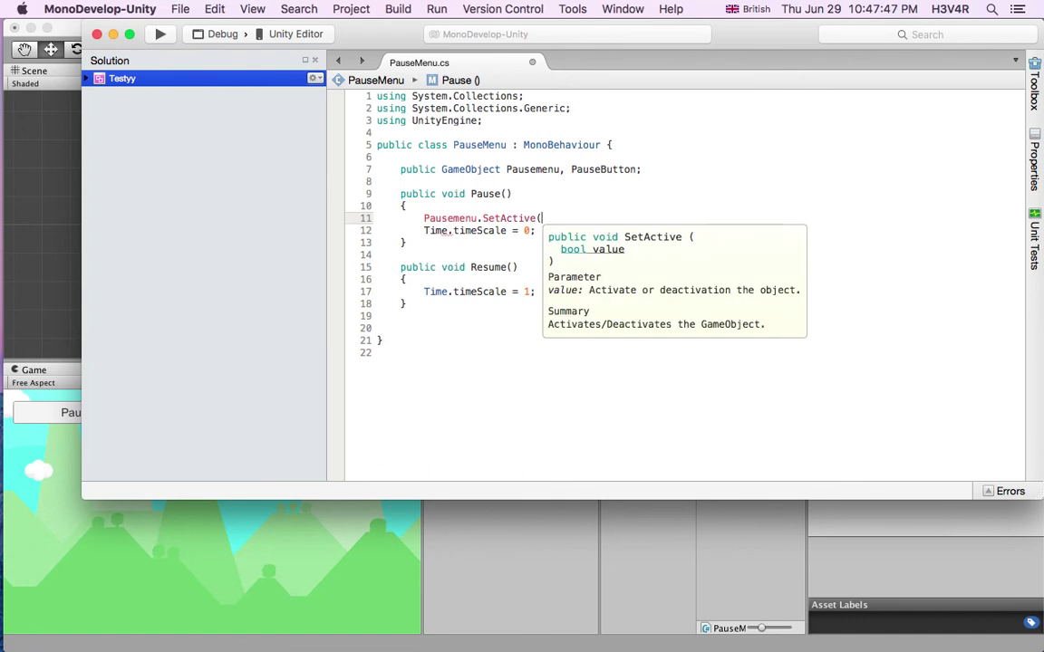
pyautogui.write('true)')
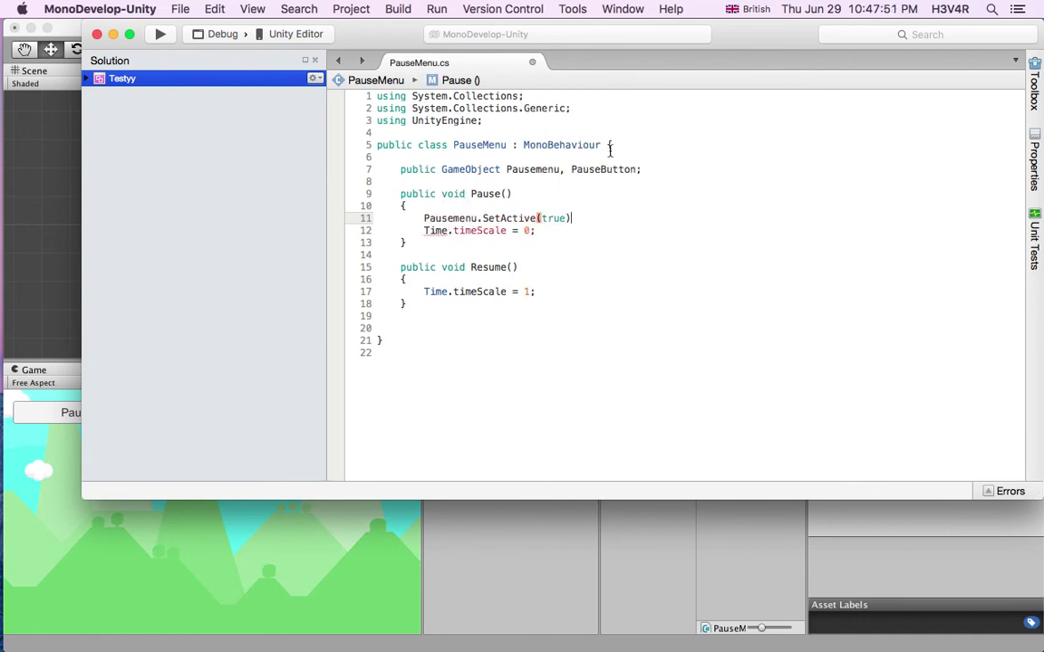
pyautogui.write(';')
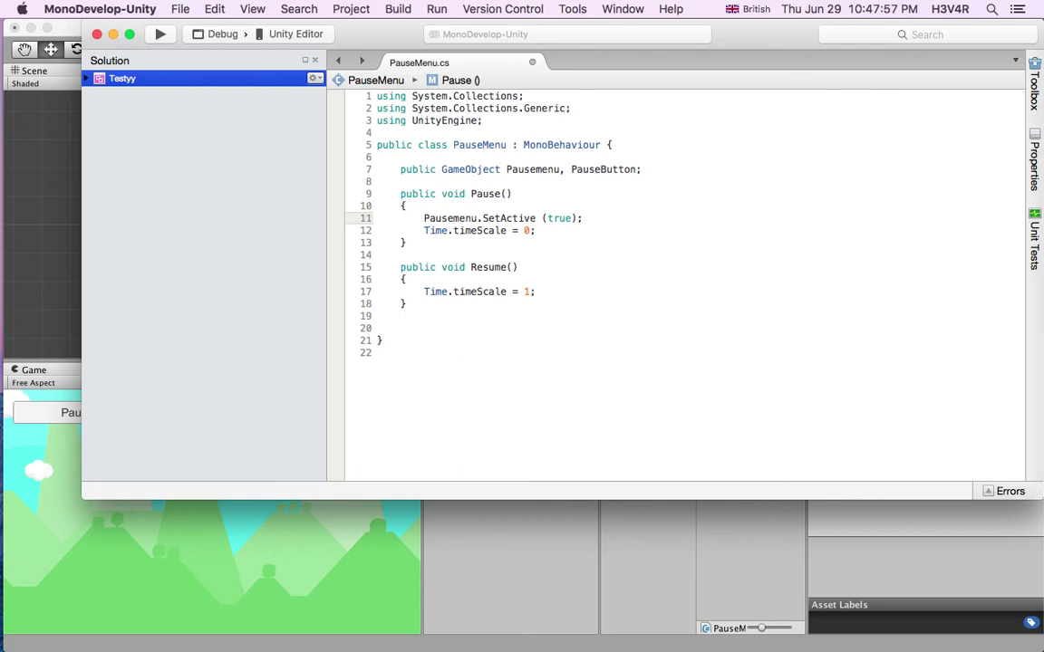
pyautogui.press('Return')
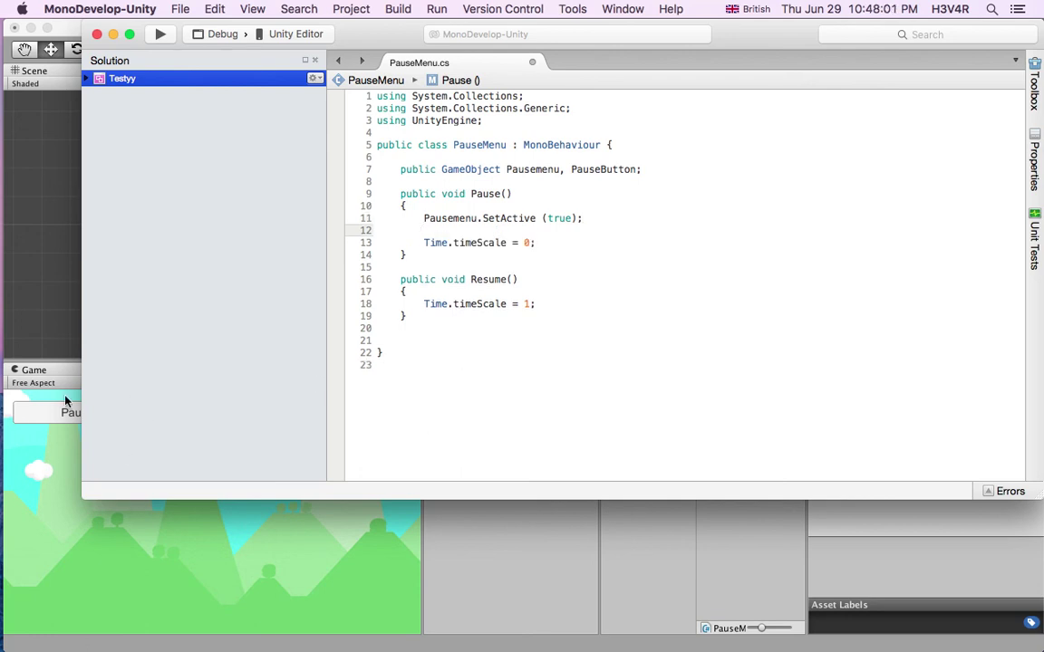
# Add PauseButton.SetActive (false); in Pause() and select both SetActive lines.
pyautogui.write('p')
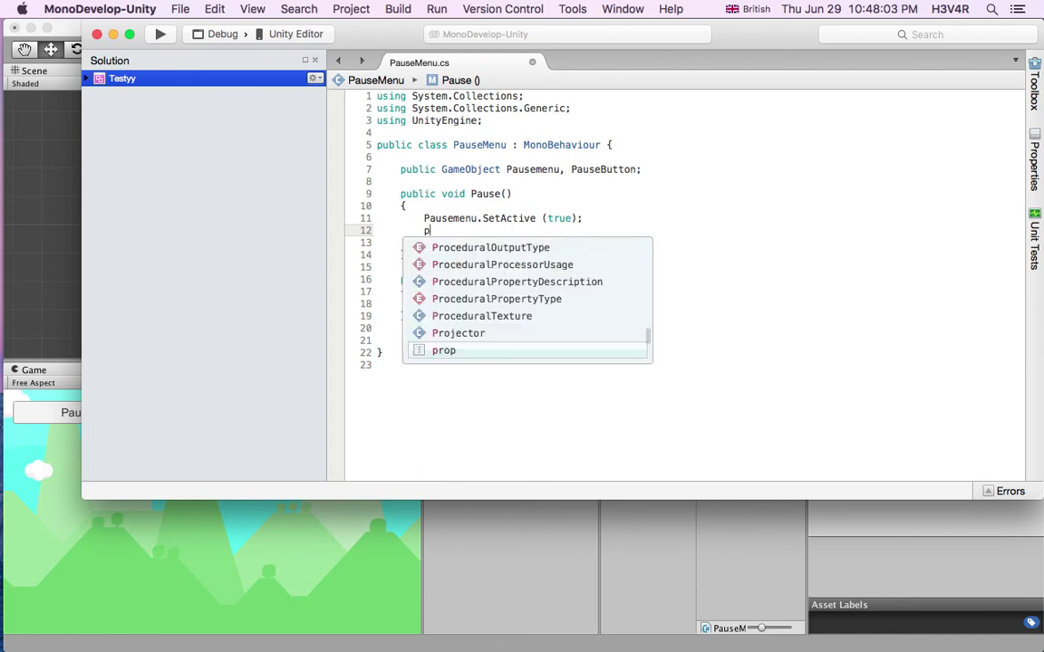
pyautogui.write('auseb')
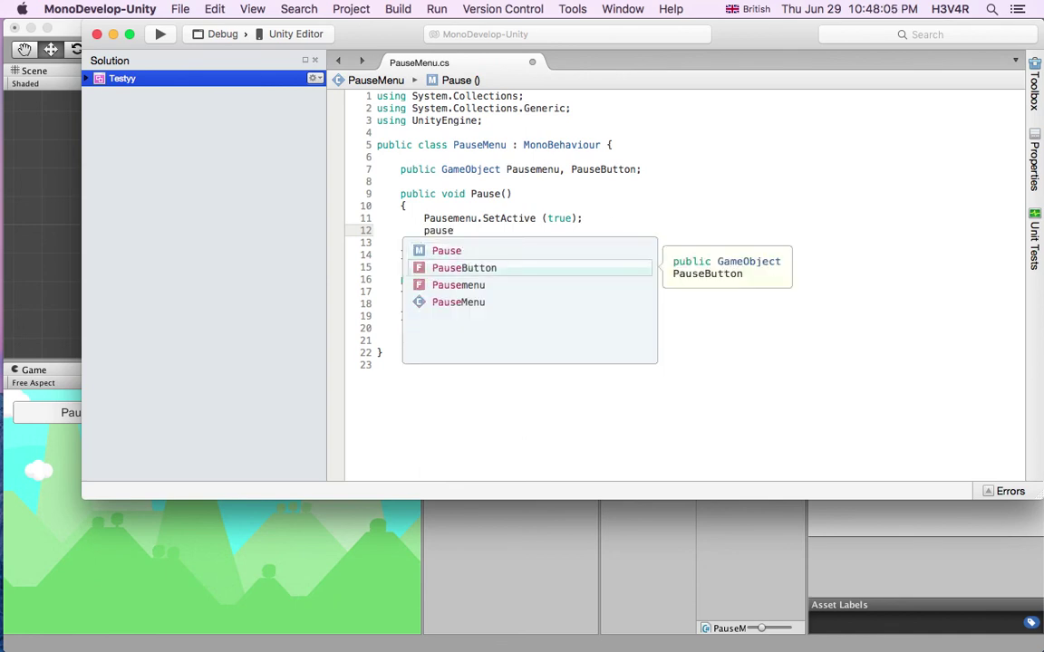
pyautogui.press('Return')
pyautogui.write('.set')
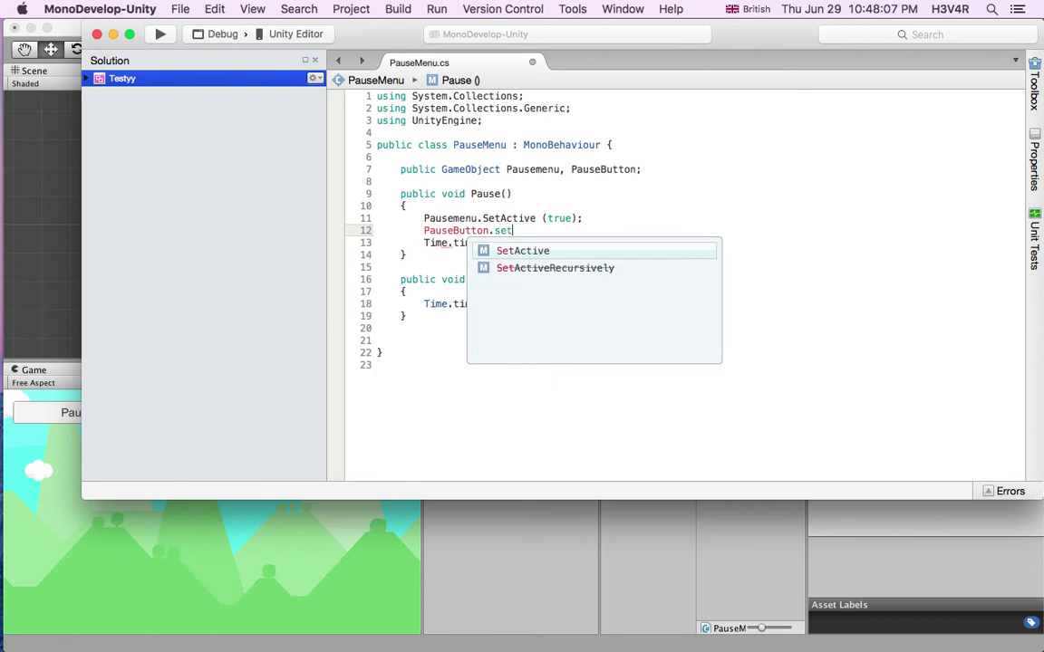
pyautogui.press('Return')
pyautogui.write('(')
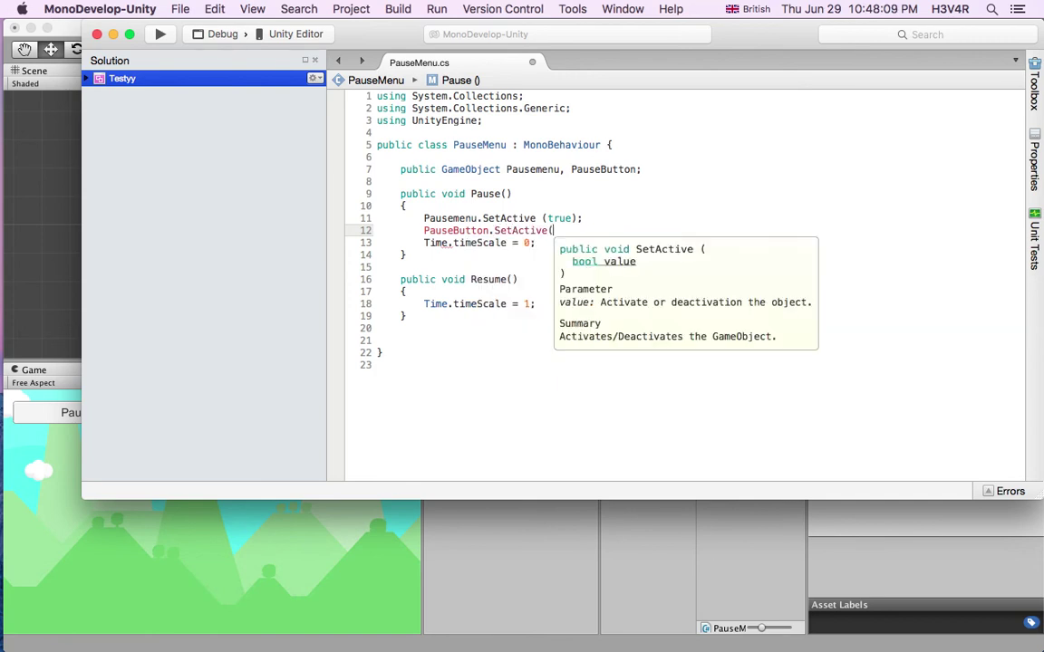
pyautogui.write('false)')
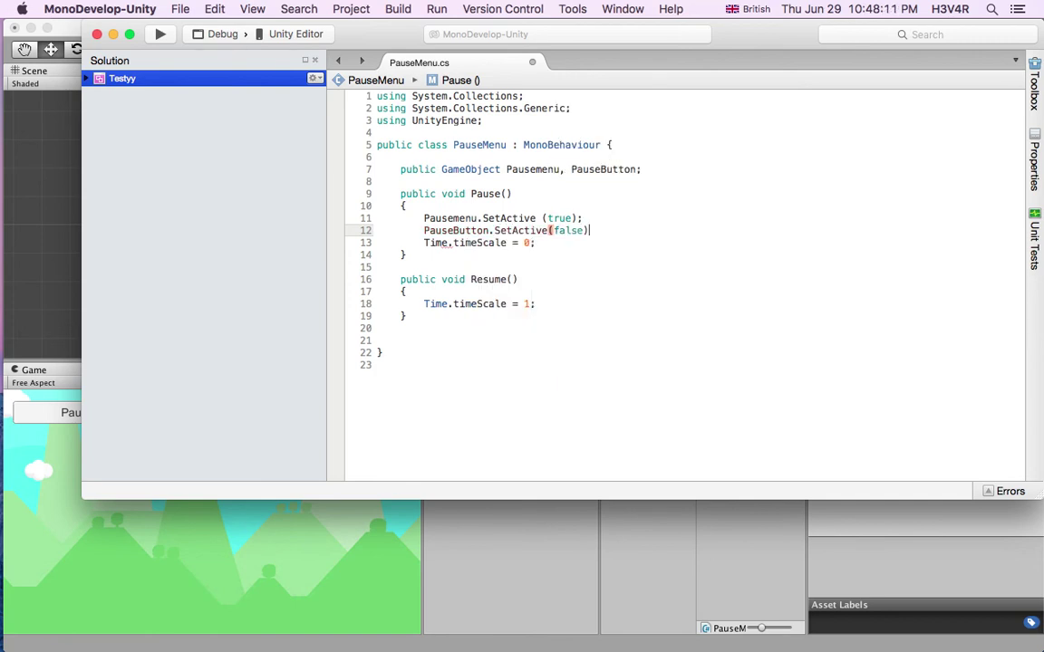
pyautogui.write(';')
pyautogui.moveTo(603, 231); pyautogui.dragTo(420, 214)
pyautogui.press('super+c')
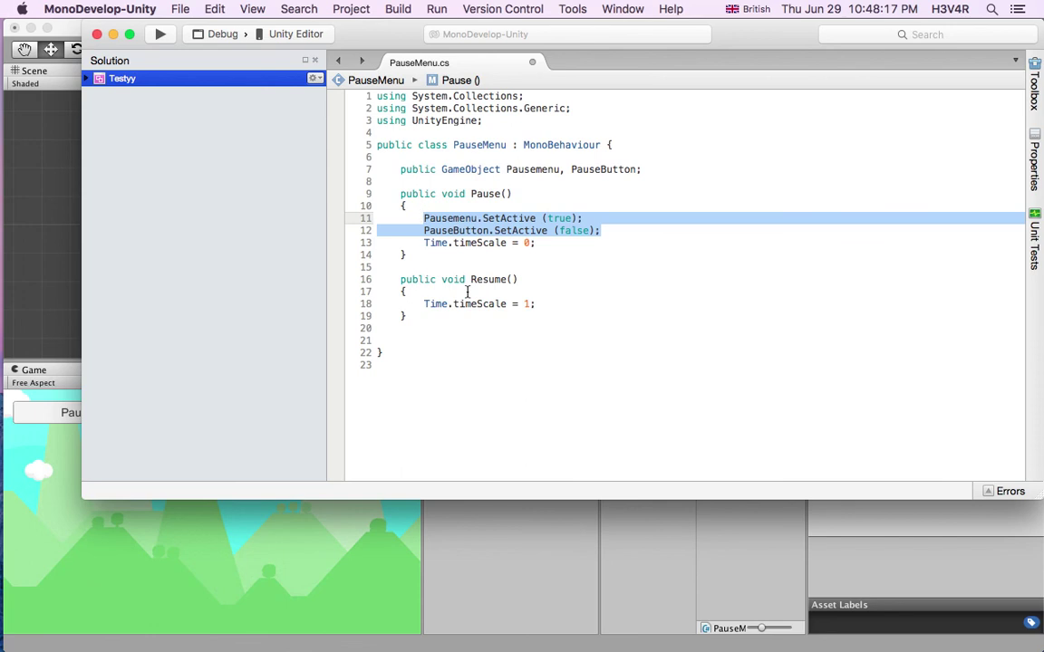
# Paste the two SetActive lines into Resume() and change Pausemenu's value to false.
pyautogui.click(523, 291)
pyautogui.press('Return')
pyautogui.press('super+v')
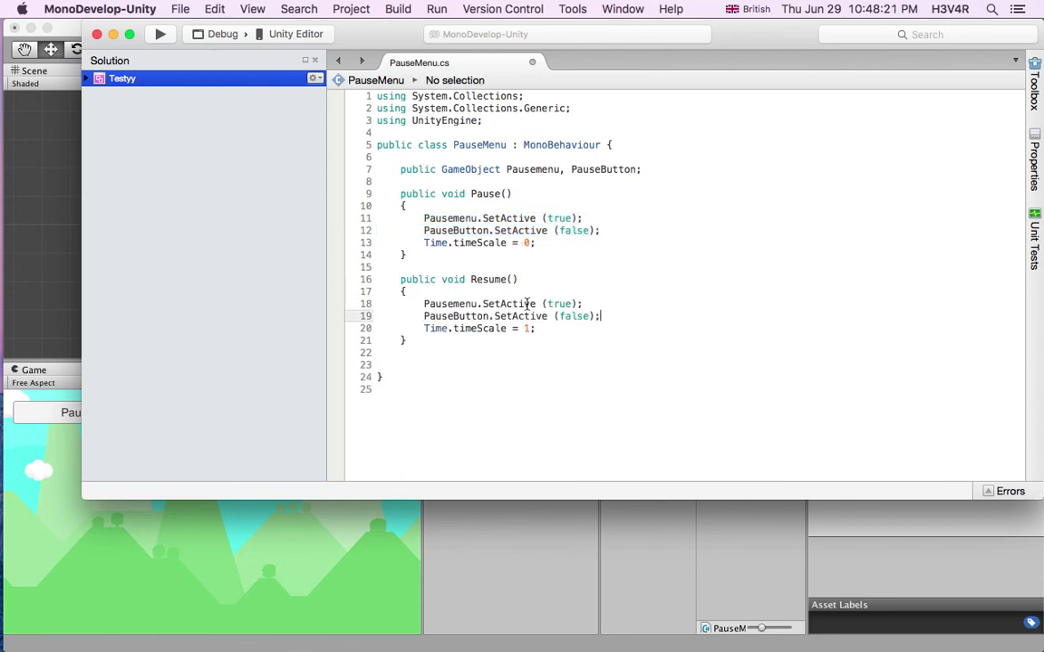
pyautogui.doubleClick(560, 303)
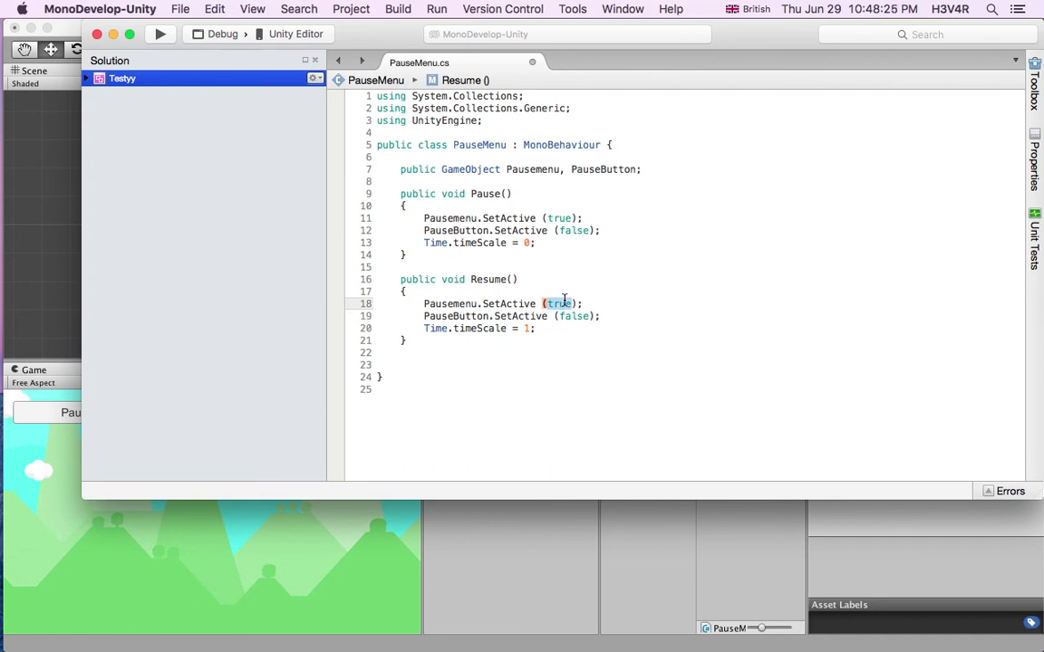
pyautogui.write('false')
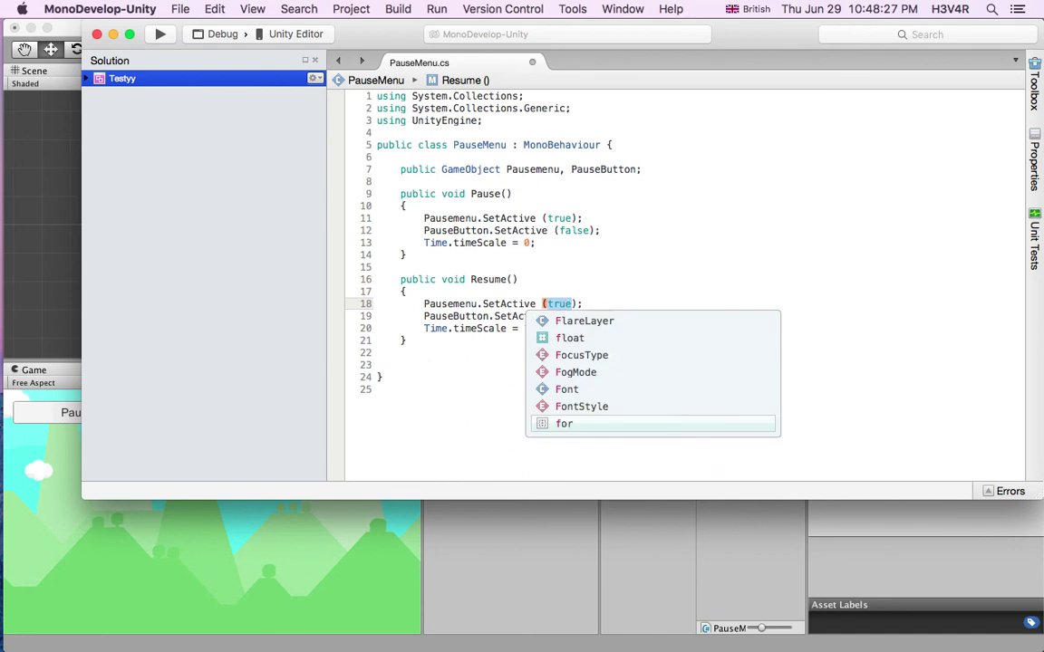
pyautogui.press('Escape')
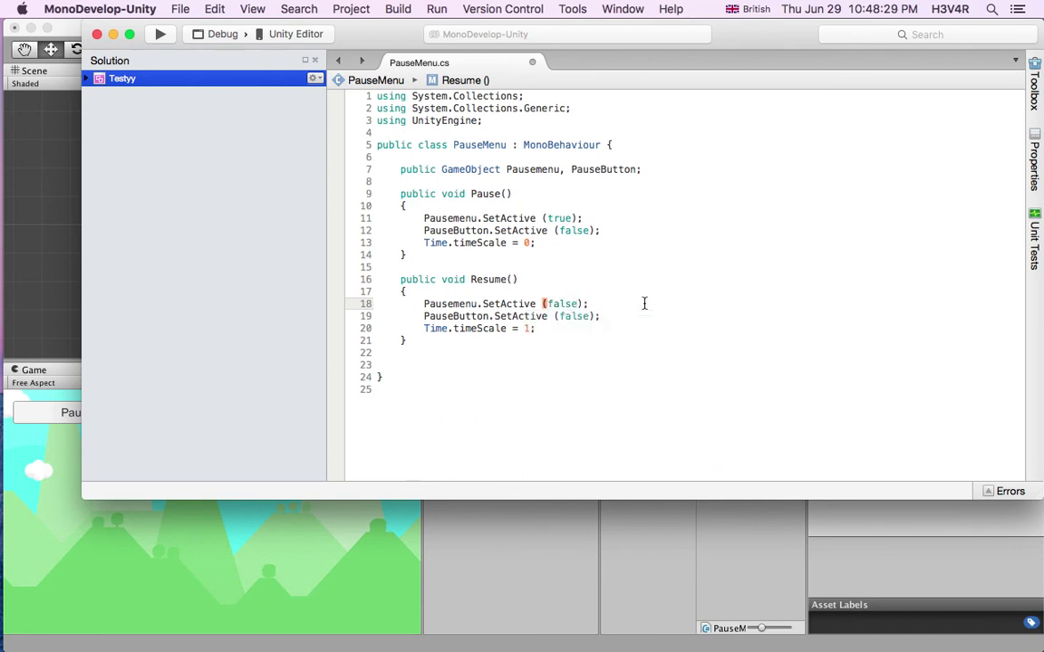
# Change the PauseButton line in Resume() to true and return to the Unity editor.
pyautogui.doubleClick(575, 316)
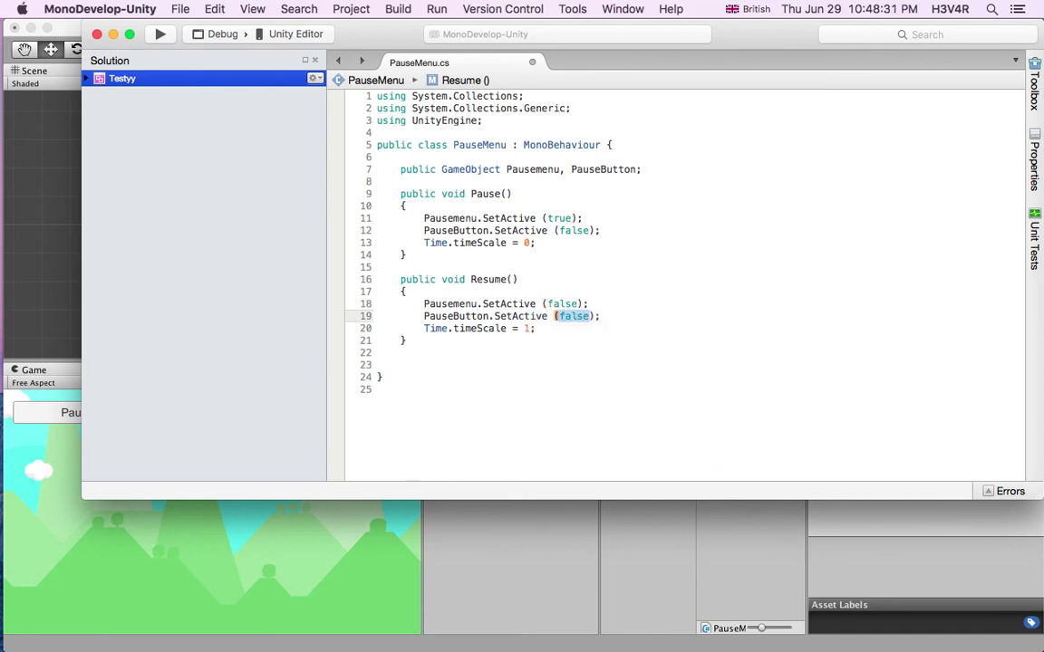
pyautogui.write('true')
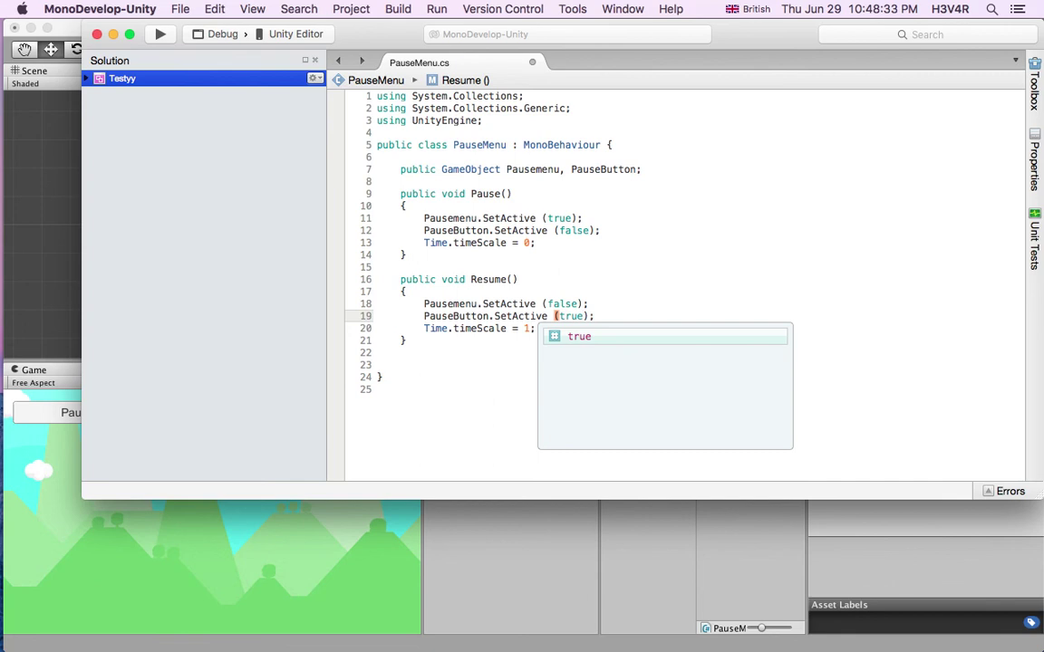
pyautogui.press('Escape')
pyautogui.click(487, 569)
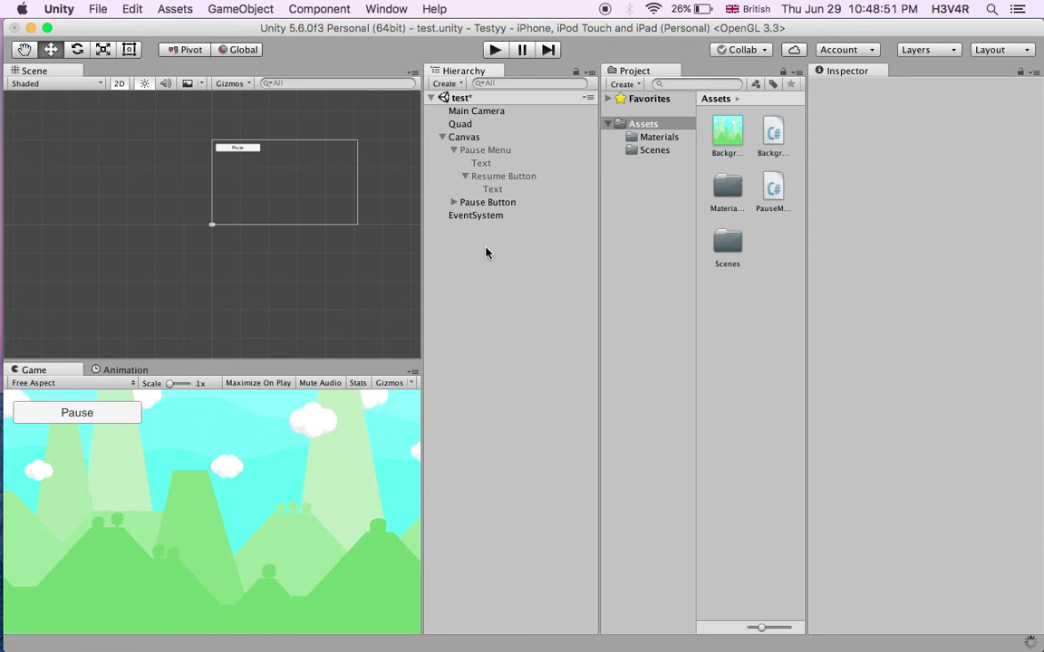
pyautogui.click(496, 50)
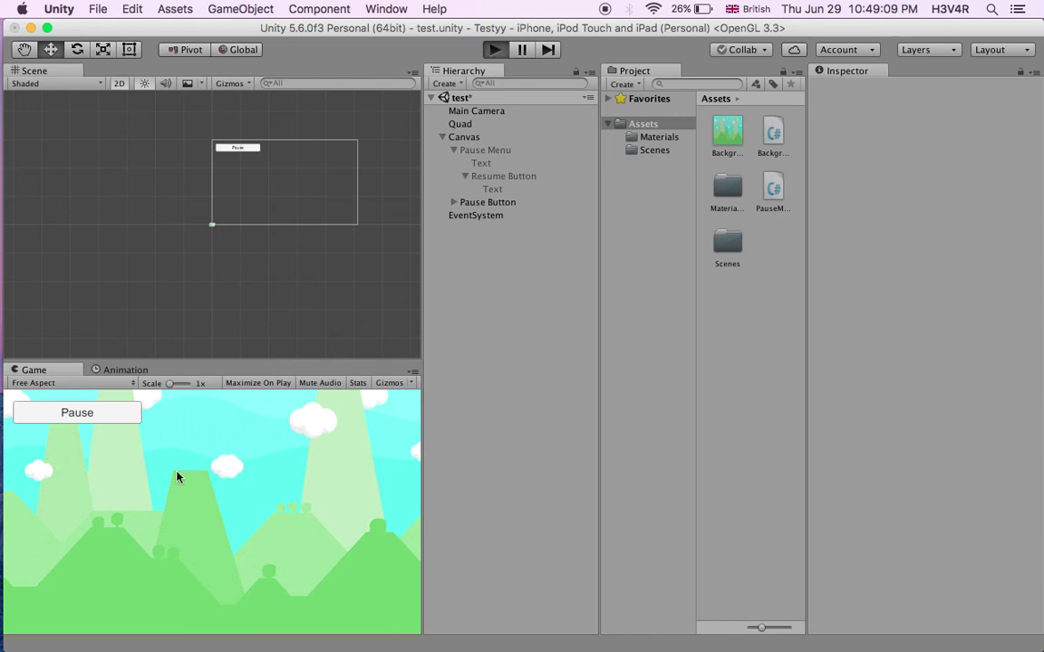
pyautogui.click(96, 416)
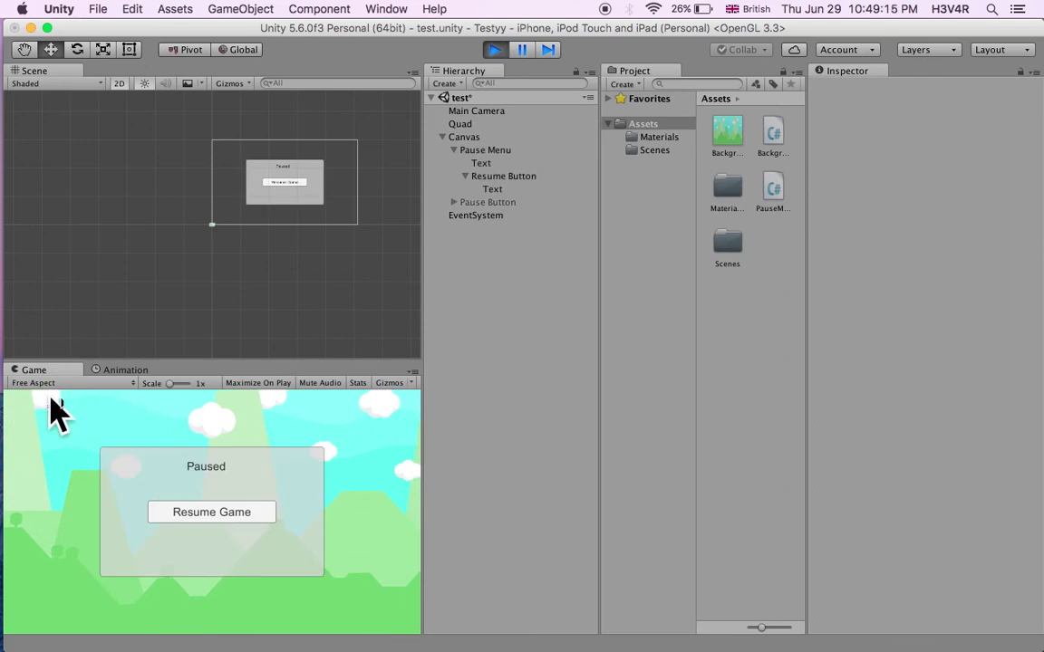
pyautogui.click(249, 516)
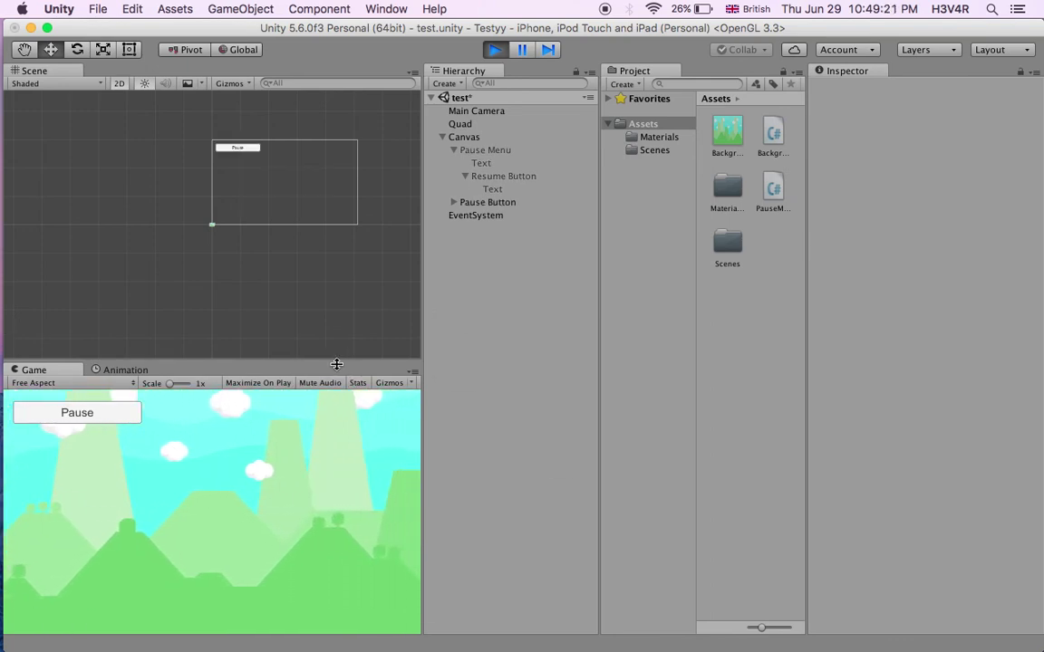
pyautogui.click(497, 50)
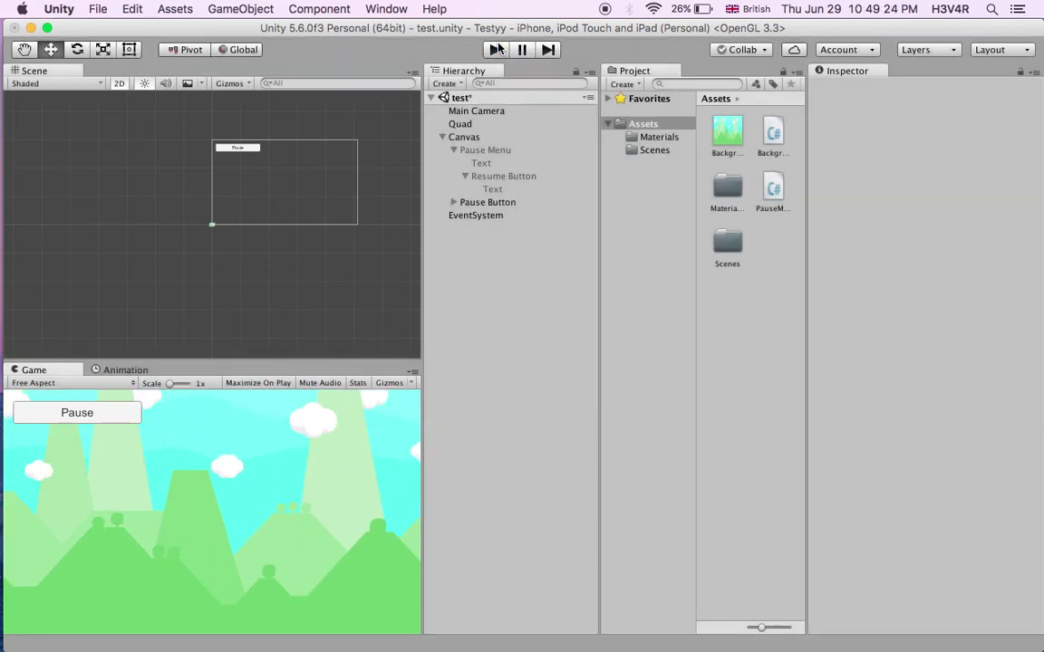